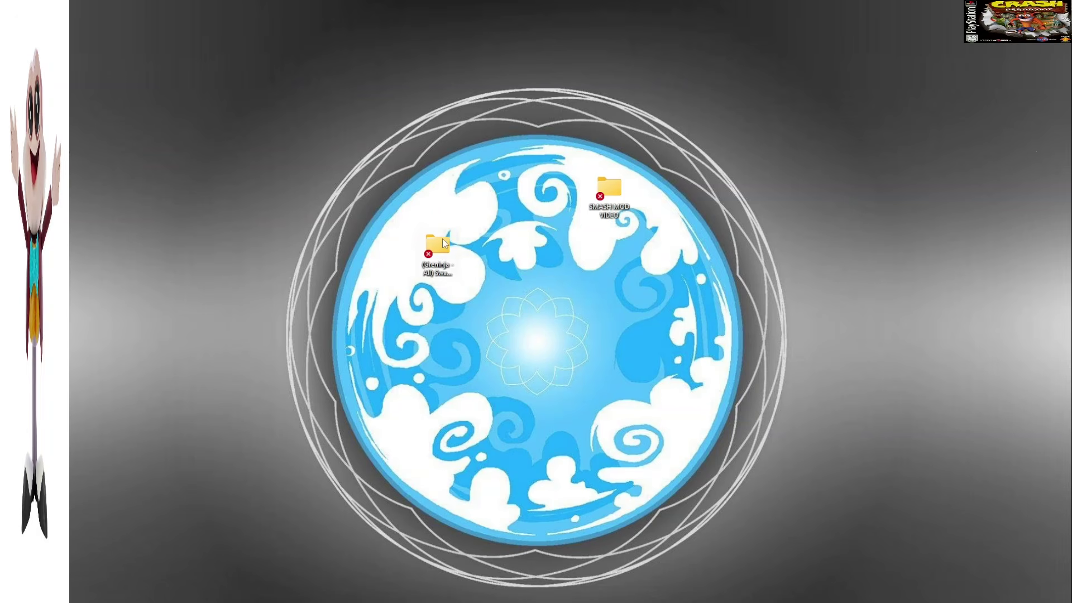
drag(438, 246, 438, 246)
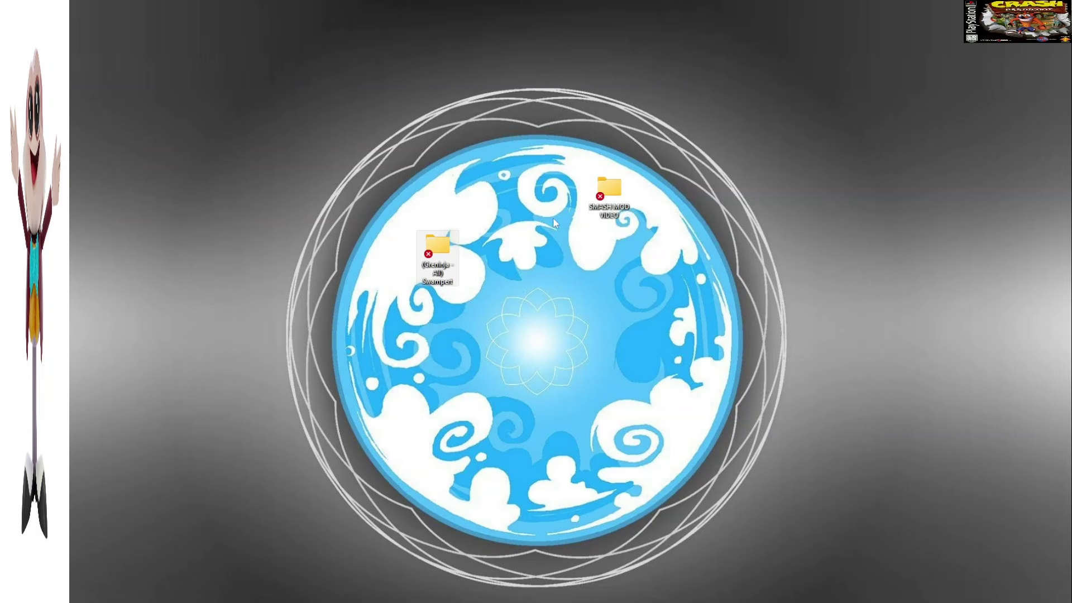
click(510, 221)
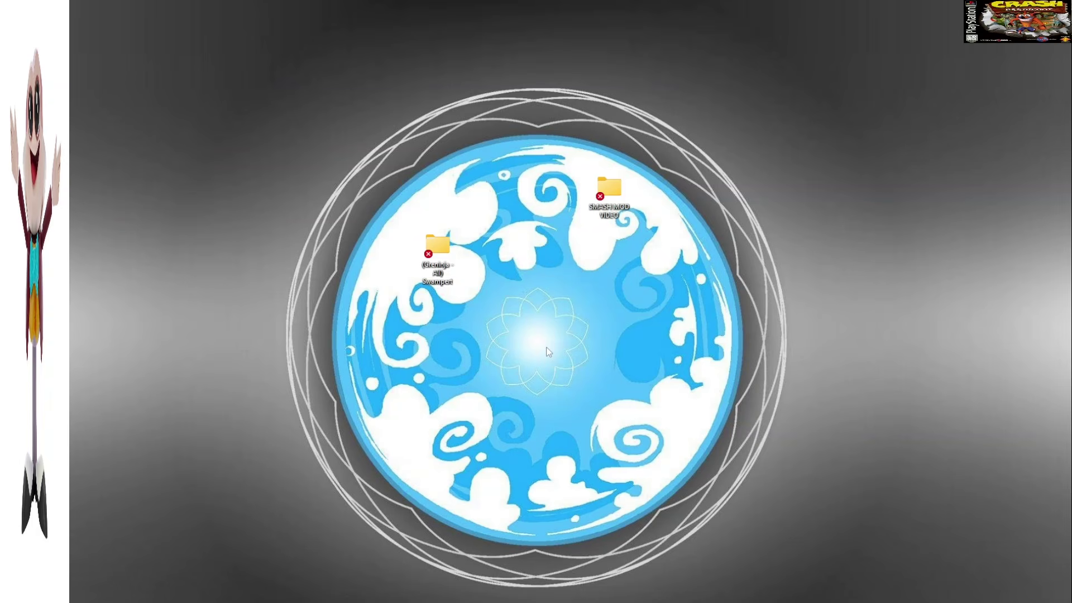
drag(607, 202, 620, 218)
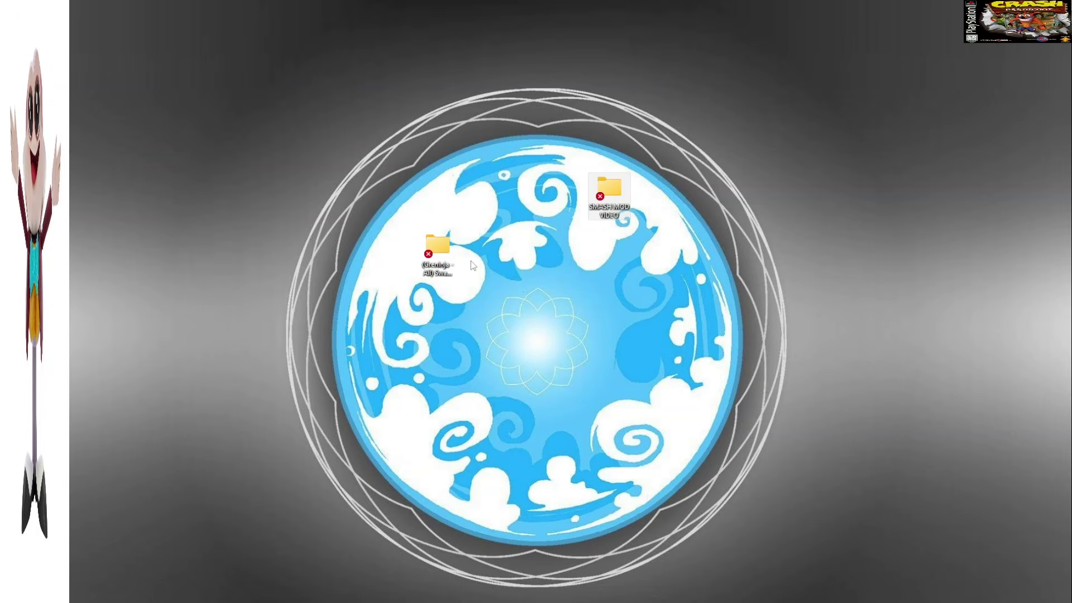
Switch to Smash Ultimate Mod Helper and load the (Greninja - All) Swampert folder from the desktop
mouse_move(718, 602)
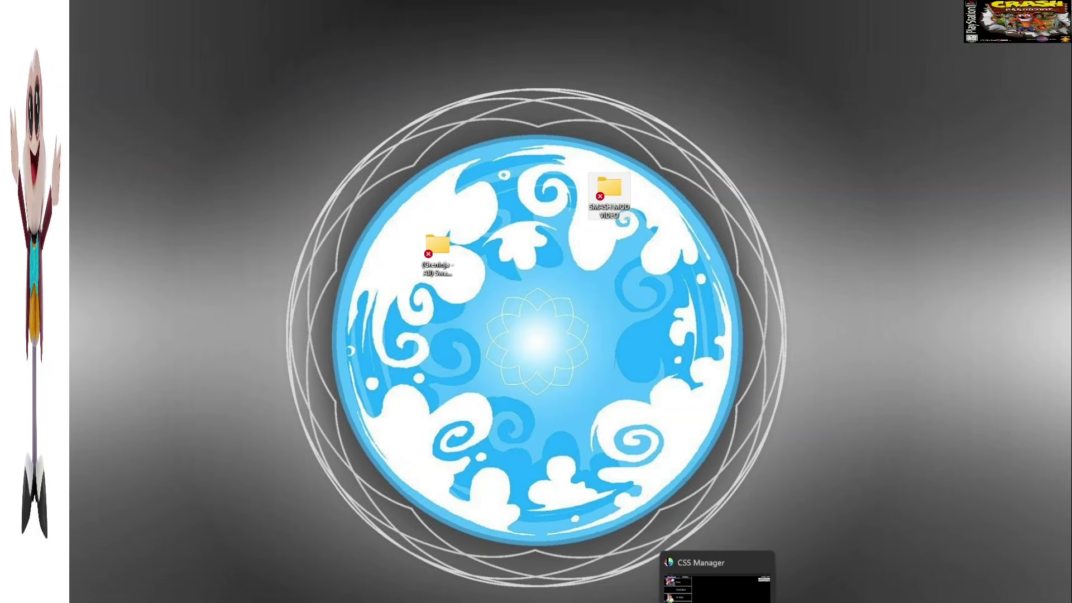
click(742, 602)
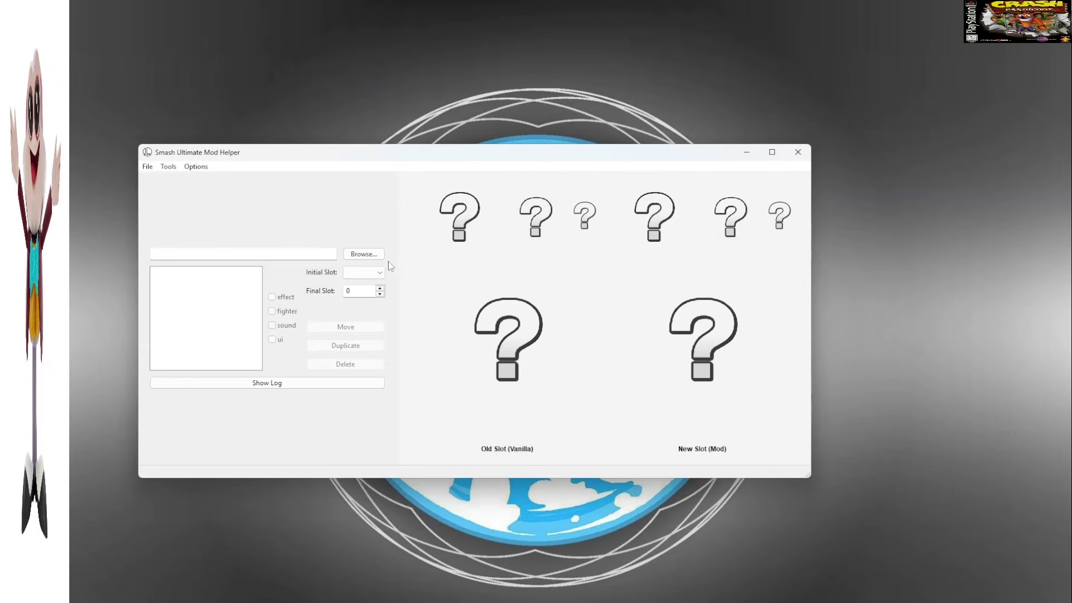
click(369, 254)
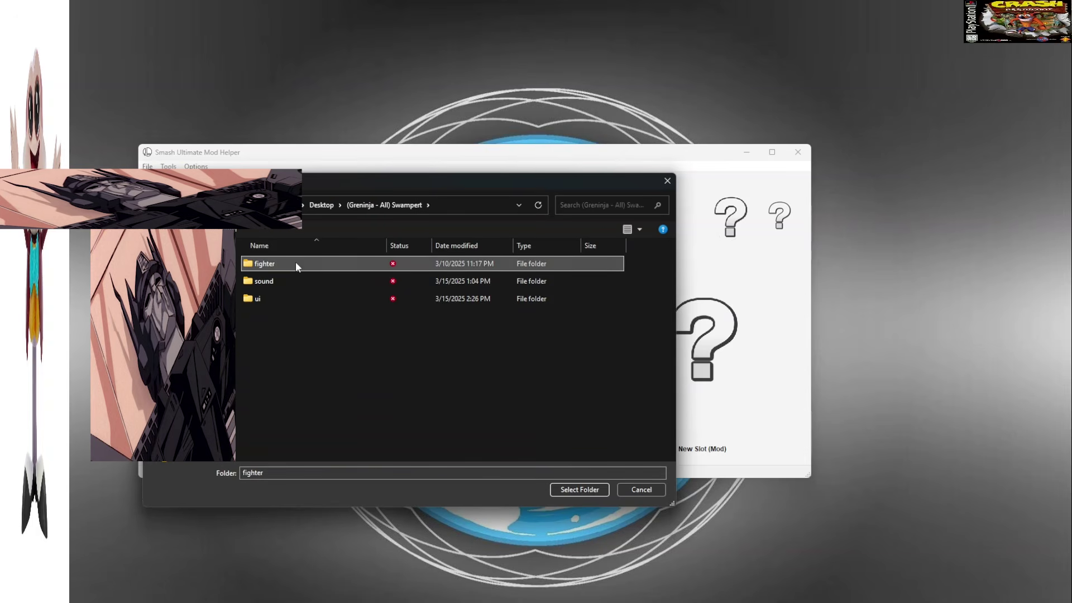
click(296, 282)
click(300, 299)
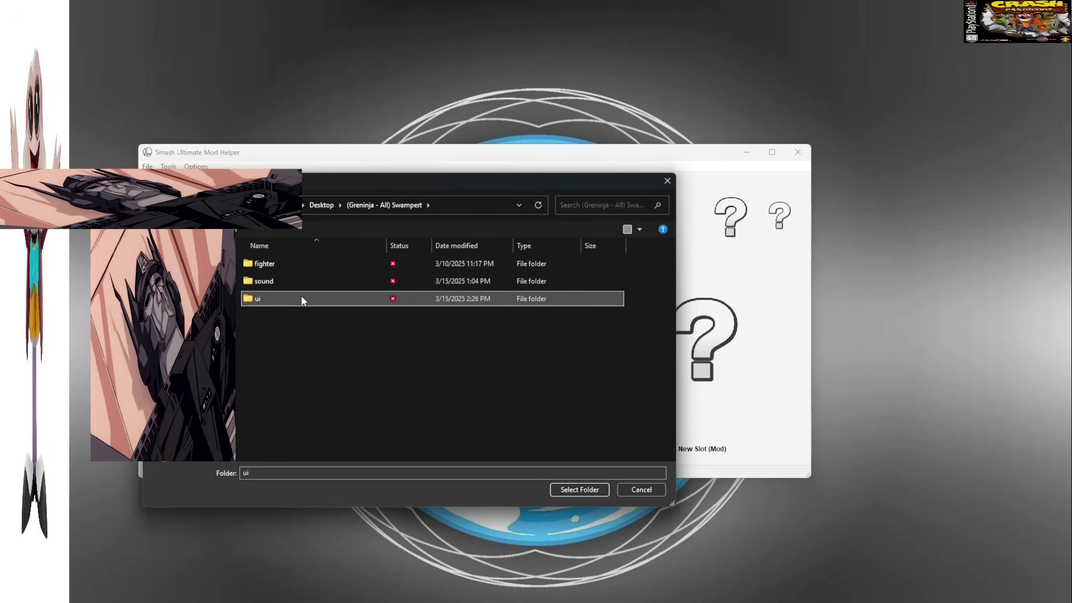
click(573, 491)
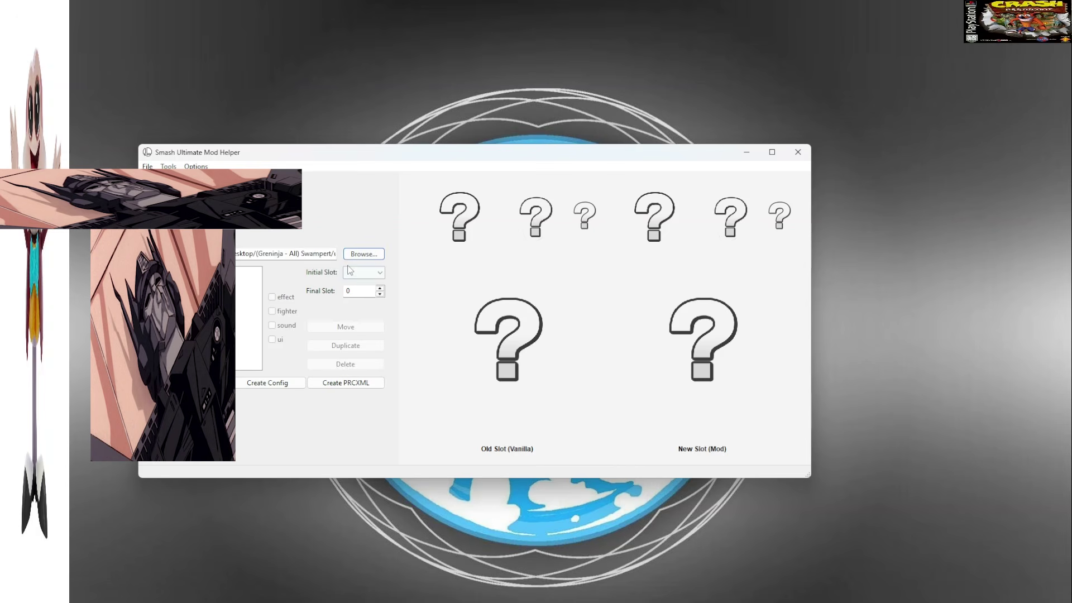
click(361, 256)
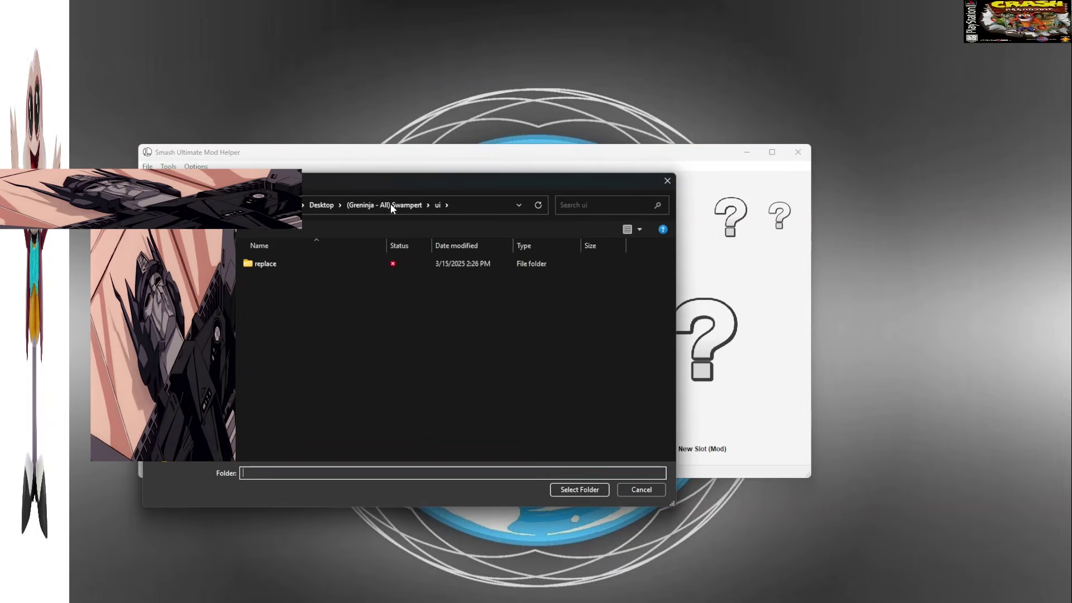
click(382, 206)
click(578, 490)
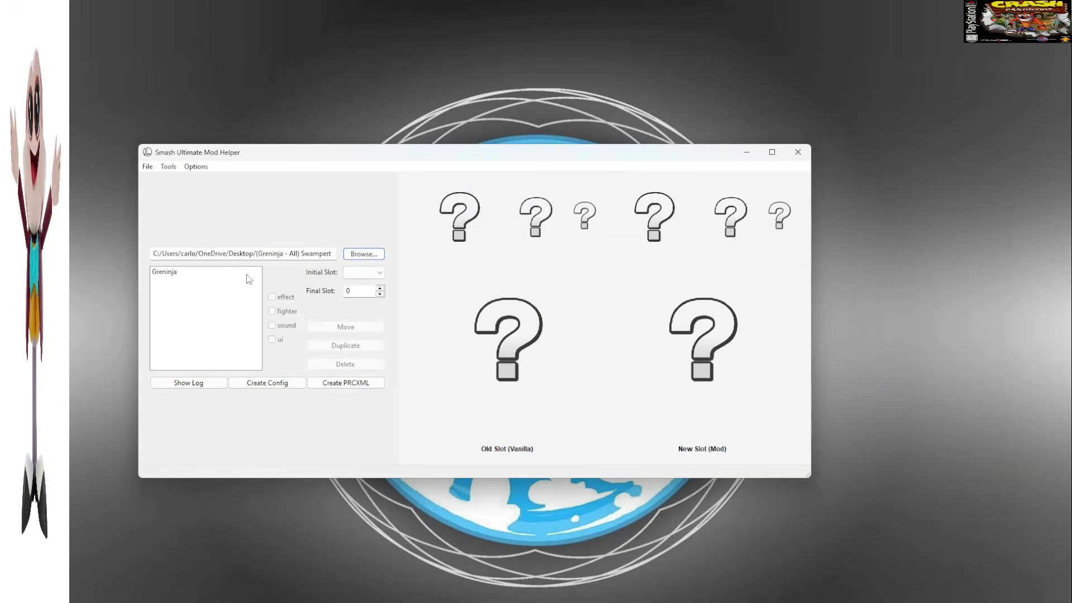
Select the Greninja fighter with c00 as the initial slot
click(357, 273)
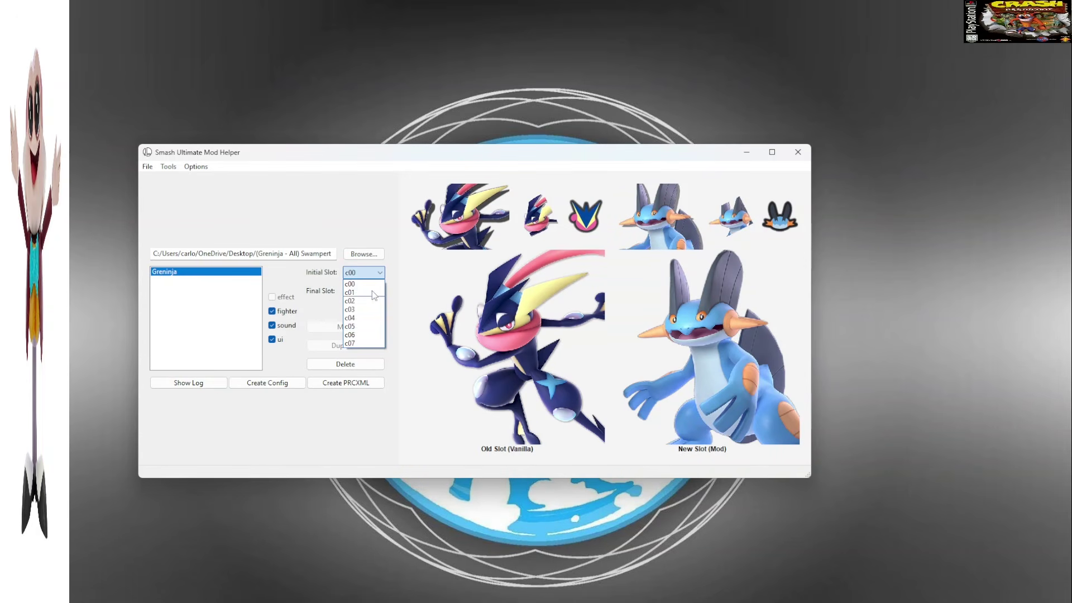
click(373, 276)
click(354, 292)
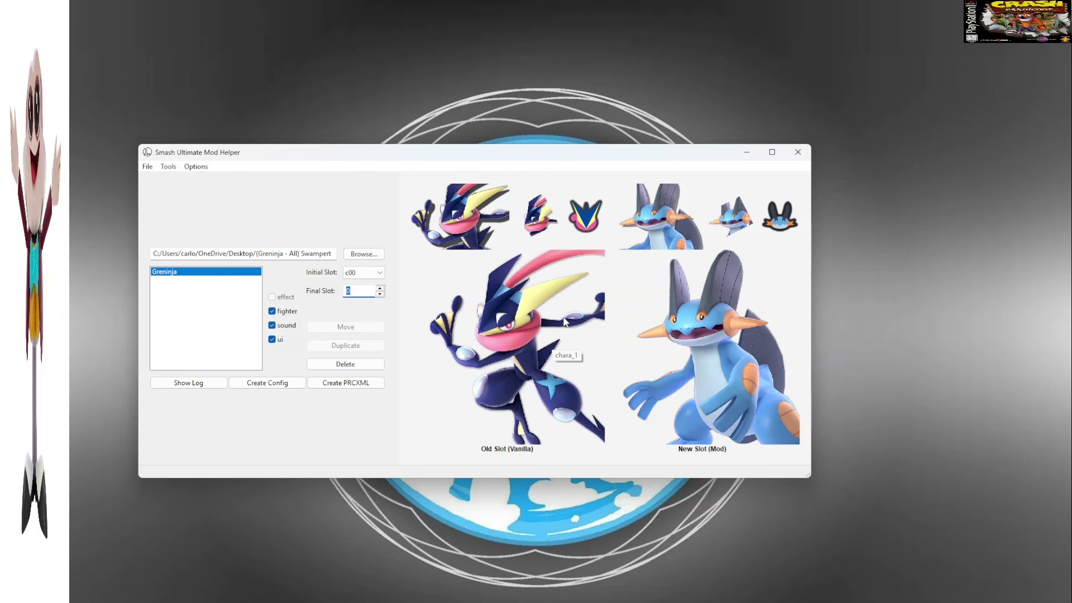
Preview the mod costume in slot c07 and return the initial slot to c00
click(364, 272)
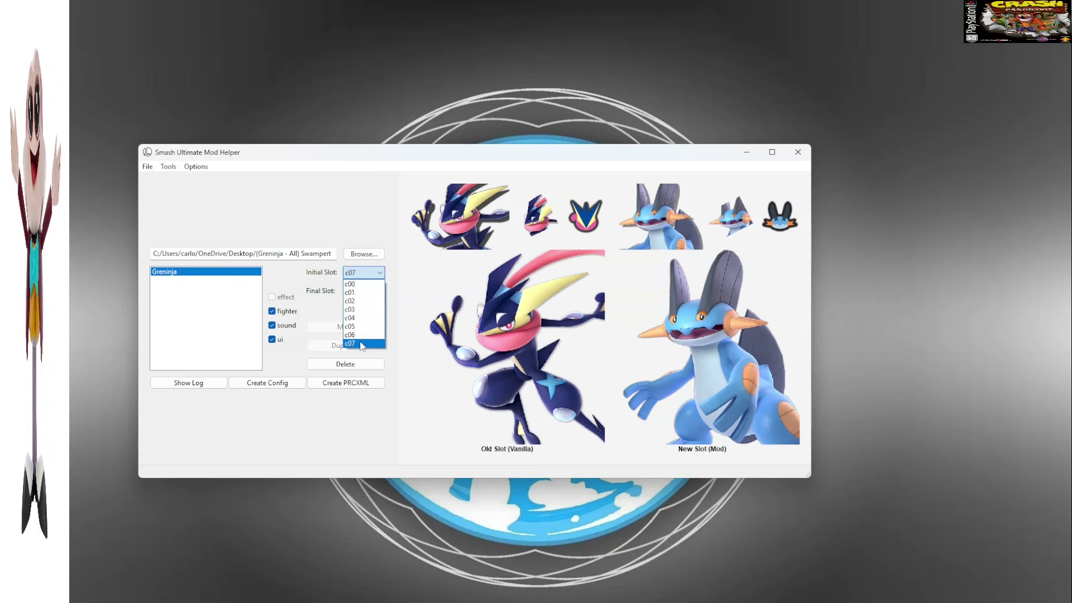
click(359, 343)
click(375, 276)
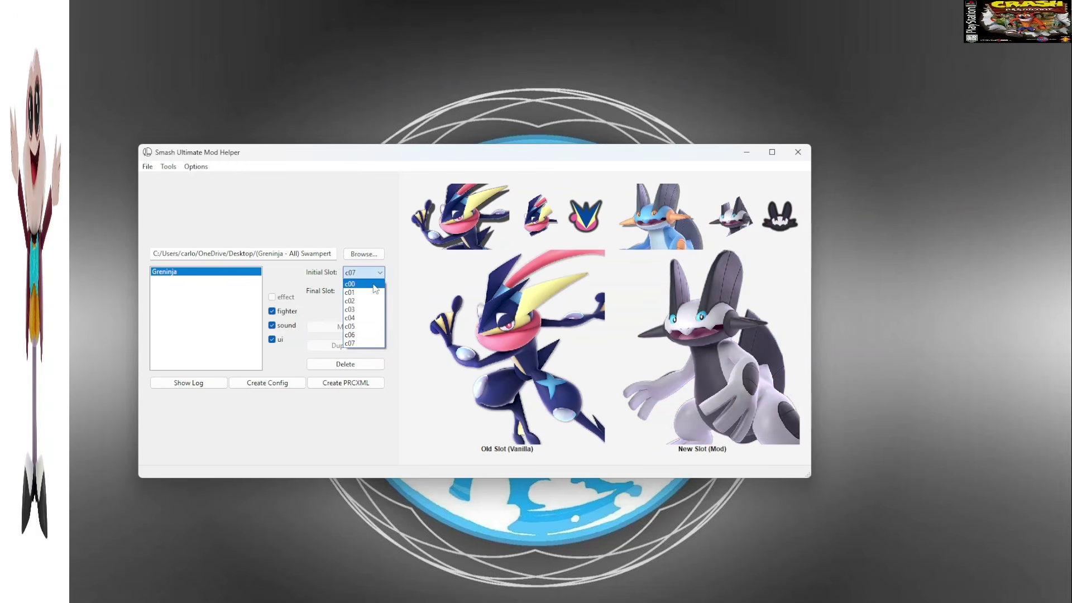
click(375, 283)
Set the final slot to 8 and move Greninja's c00 costume there
click(380, 288)
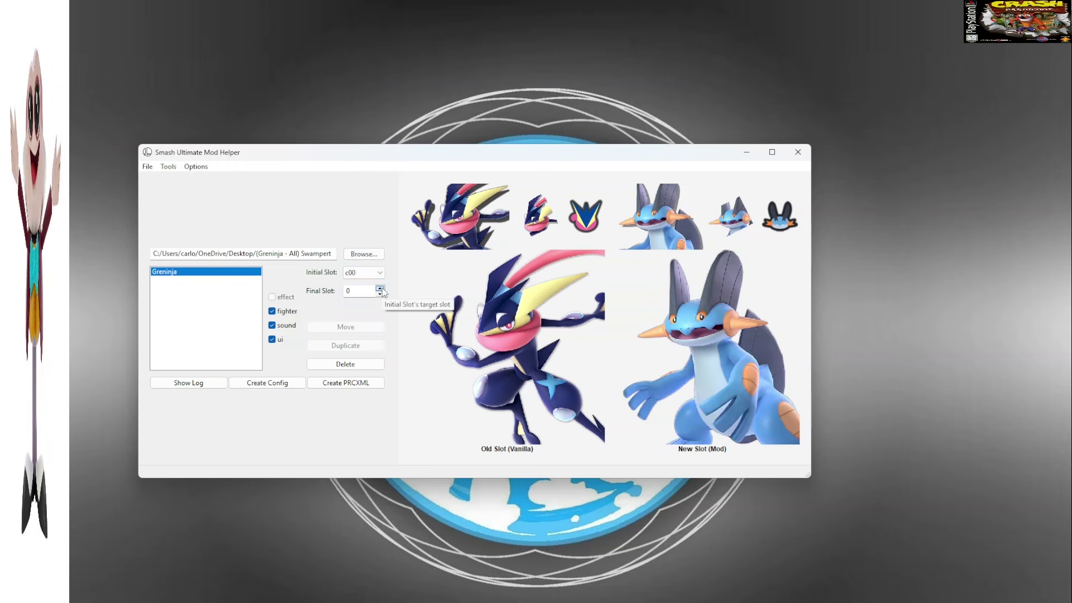
click(380, 289)
click(380, 289)
click(380, 289)
click(380, 288)
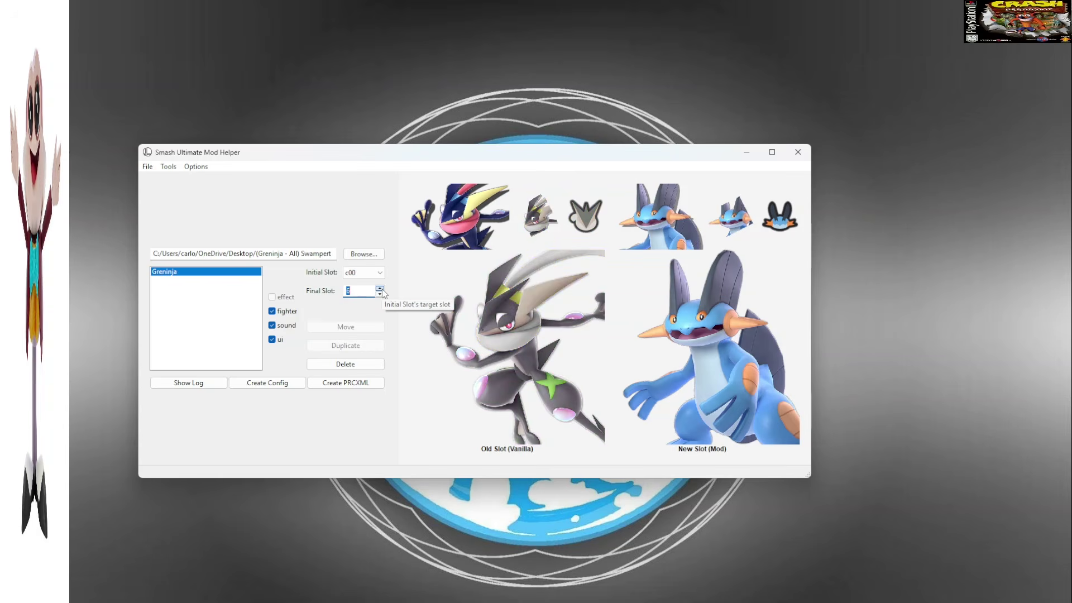
click(380, 289)
click(380, 289)
click(380, 289)
click(374, 324)
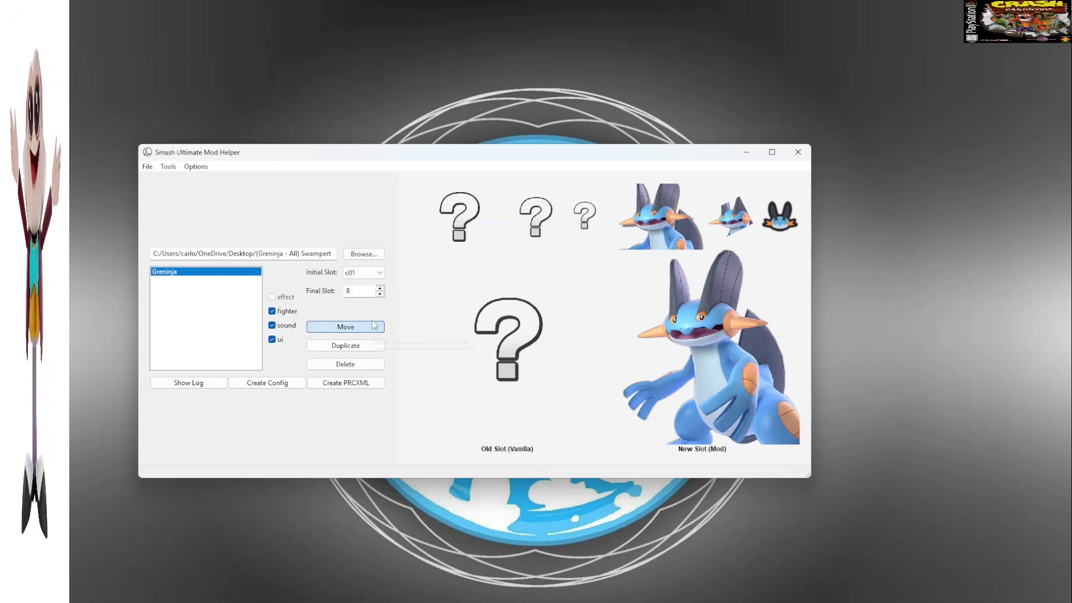
Move Greninja's costumes c01, c02, c03 and c04 to slots 9, 10, 11 and 12 respectively
click(380, 289)
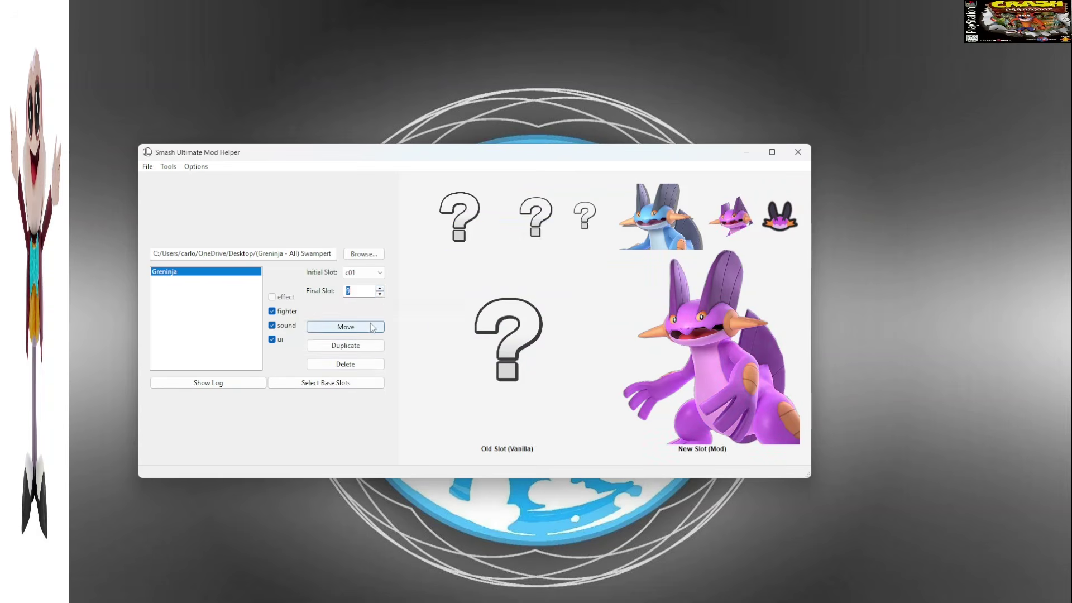
click(380, 288)
click(379, 289)
click(369, 327)
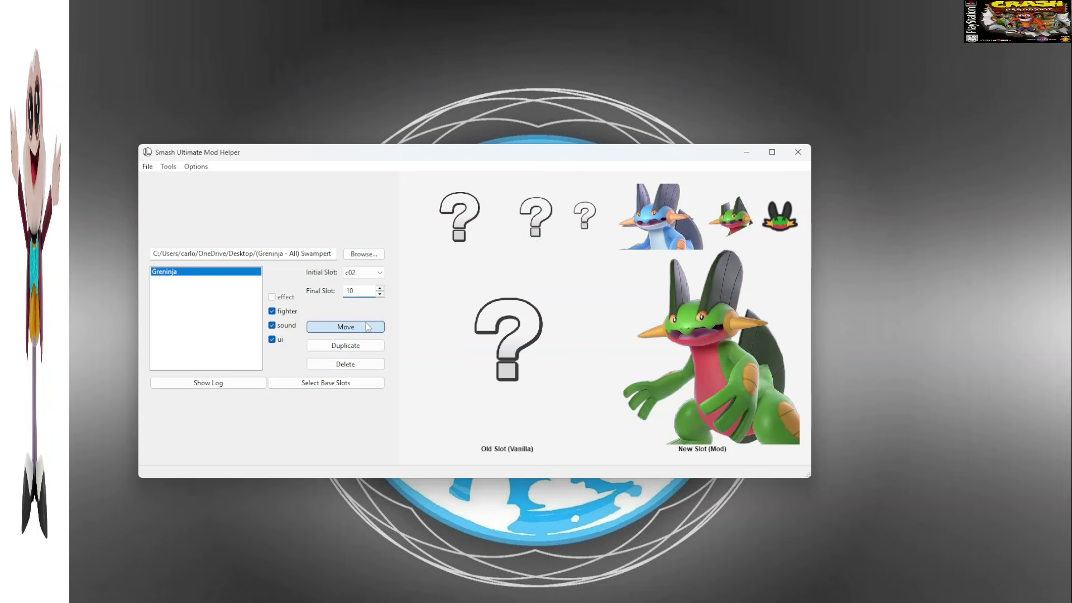
click(368, 328)
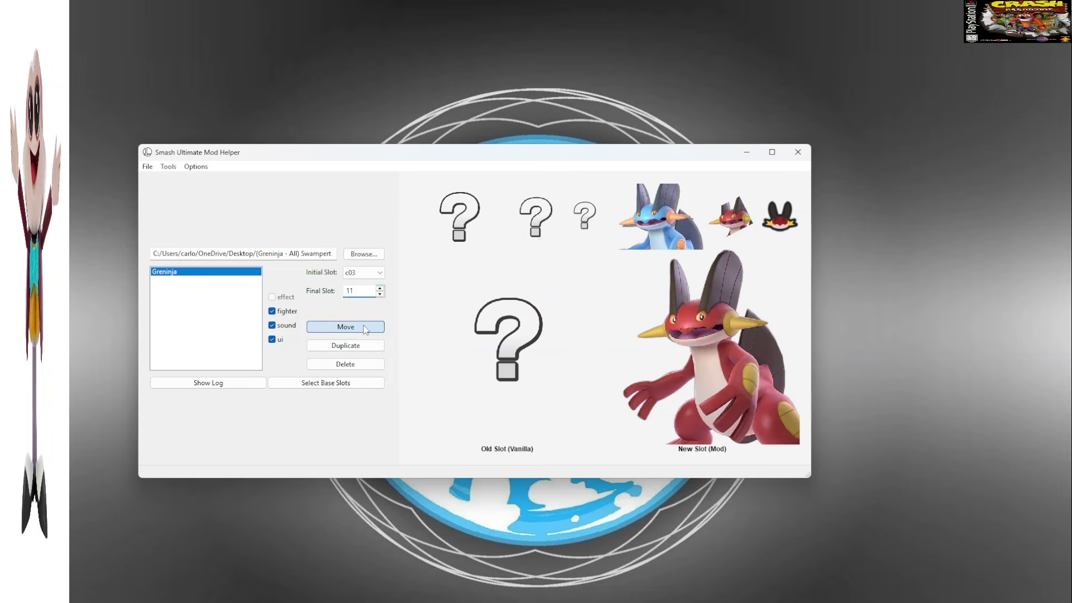
click(379, 288)
click(365, 333)
click(365, 334)
Move Greninja's costumes c05, c06 and c07 to slots 13, 14 and 15 respectively
click(380, 289)
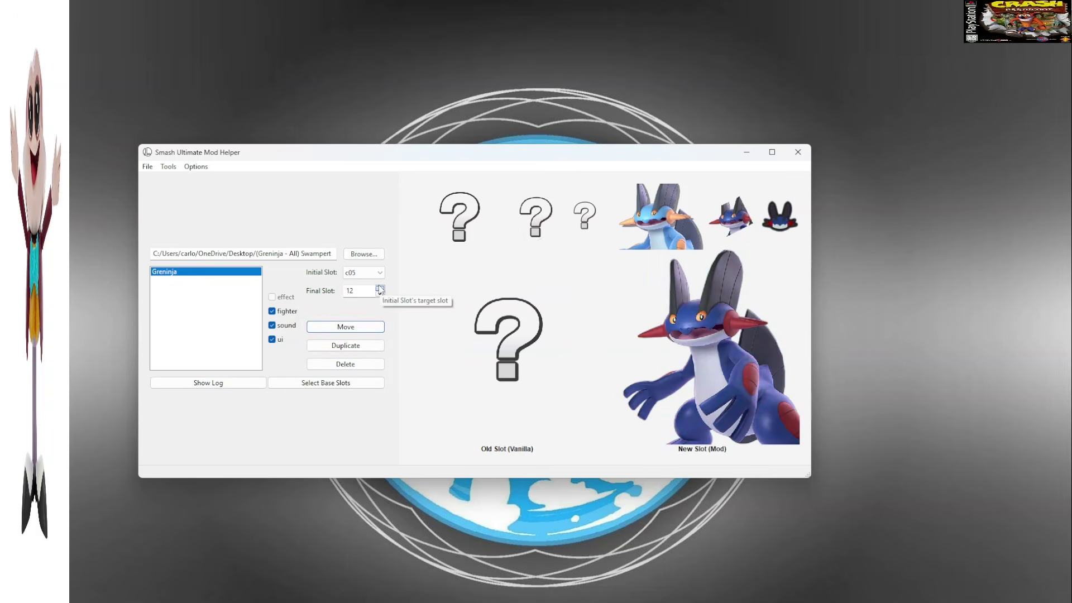
click(360, 328)
click(380, 289)
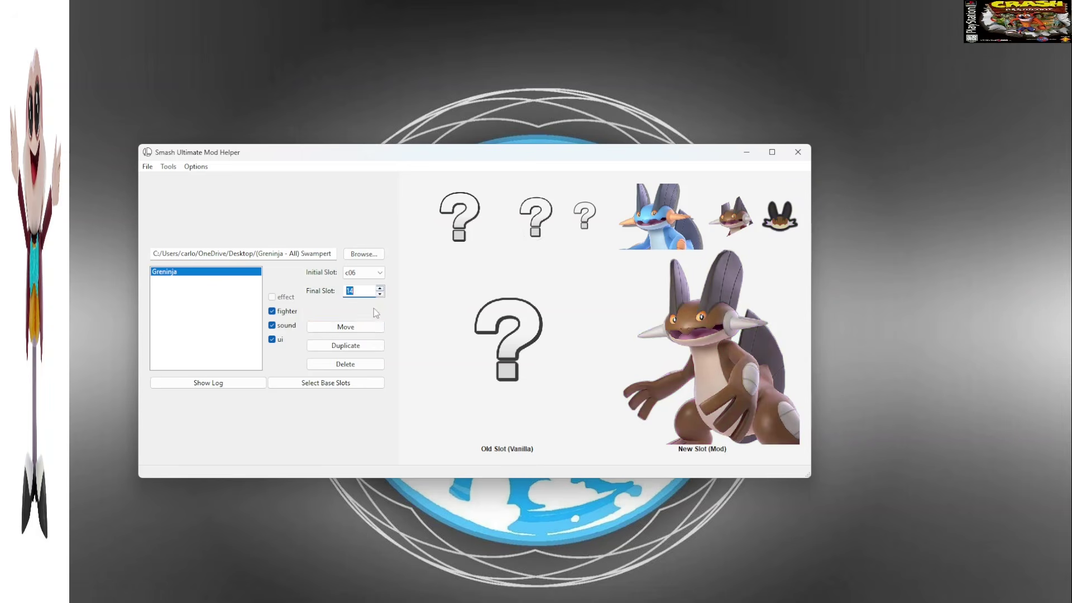
click(368, 327)
click(380, 289)
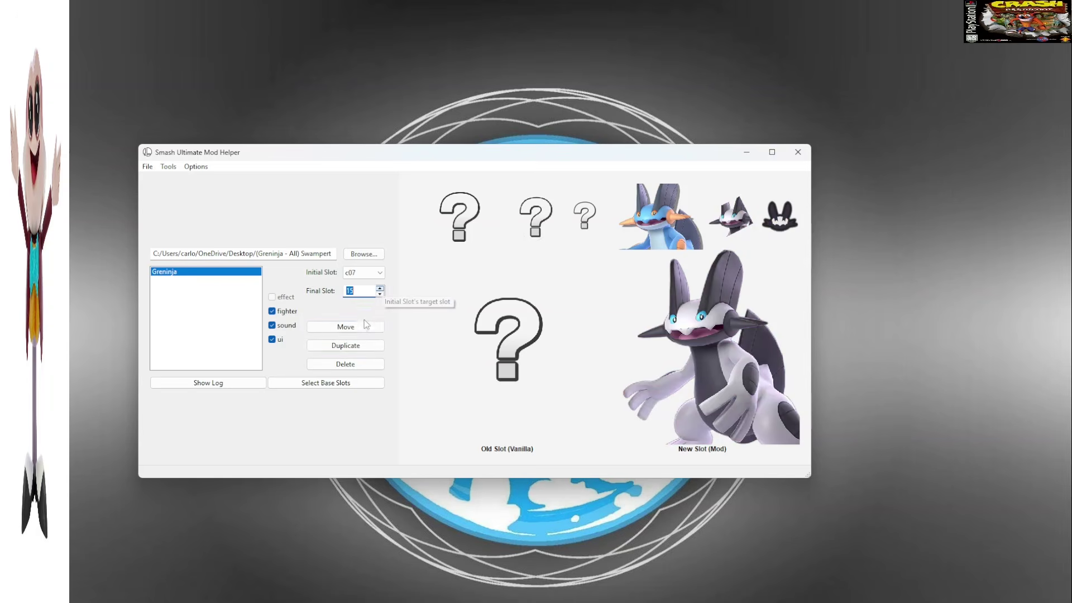
click(347, 328)
Confirm c00 as the base slot for slots c08 to c15 and create the mod's config
click(369, 381)
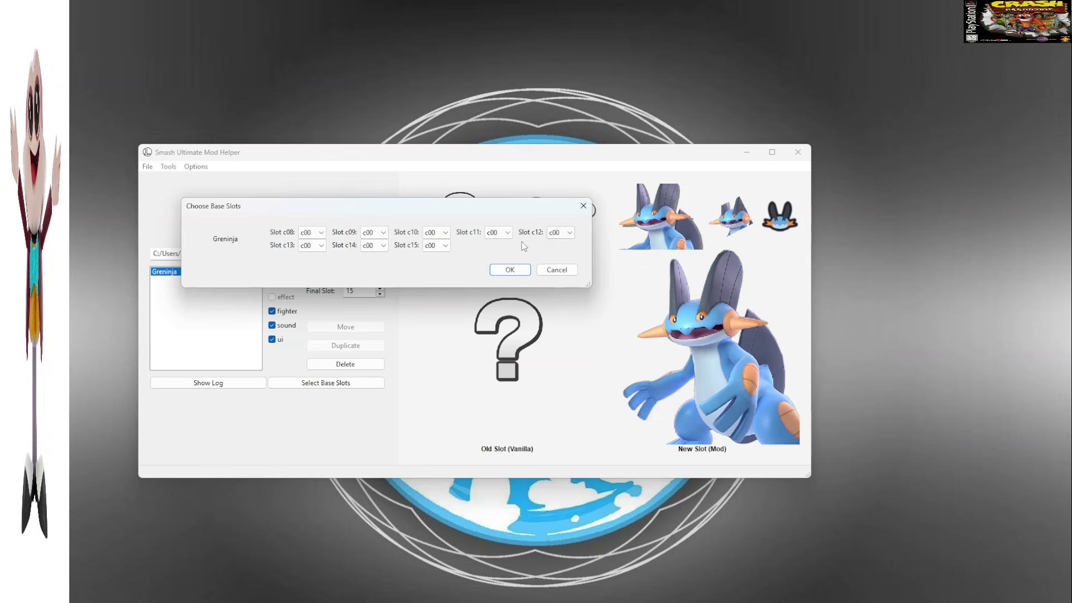
click(506, 234)
click(509, 270)
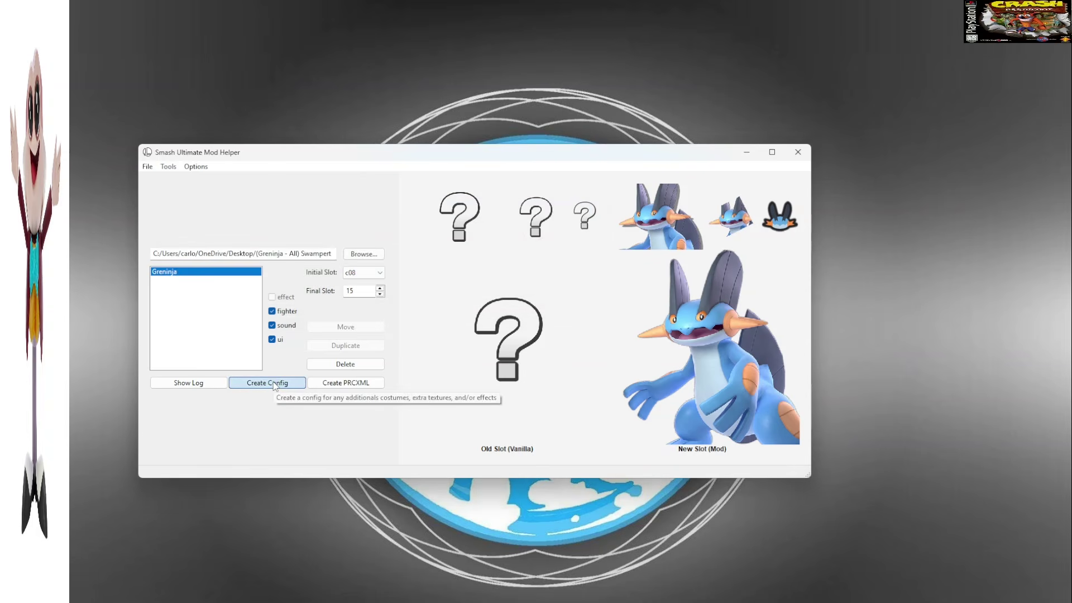
click(256, 383)
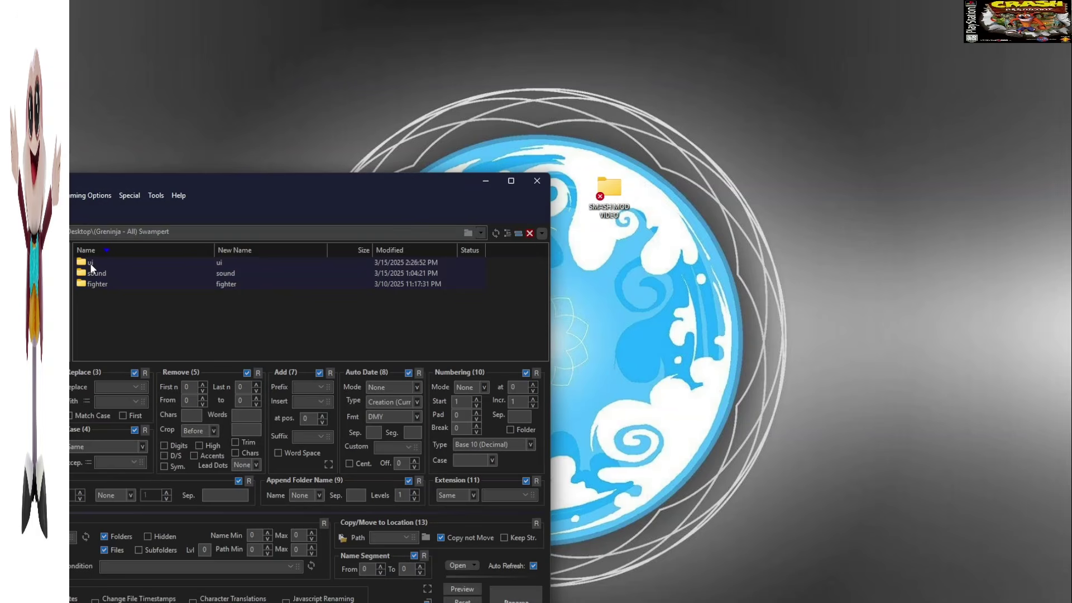
In the bulk renaming program, open the Swampert mod's ui\replace\chara\chara_7 folder
double_click(90, 264)
double_click(91, 263)
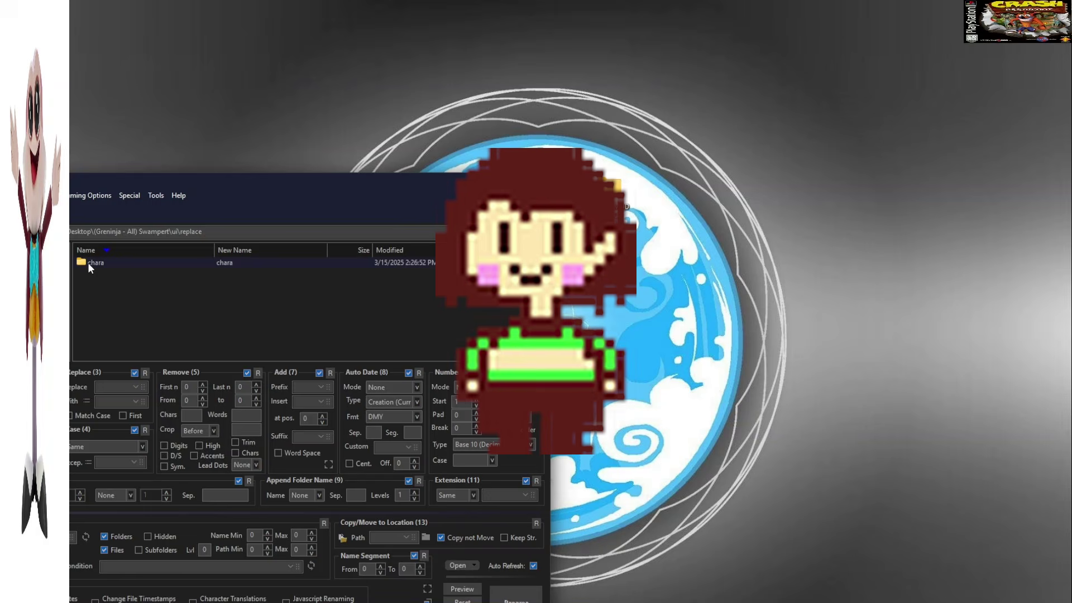
double_click(89, 263)
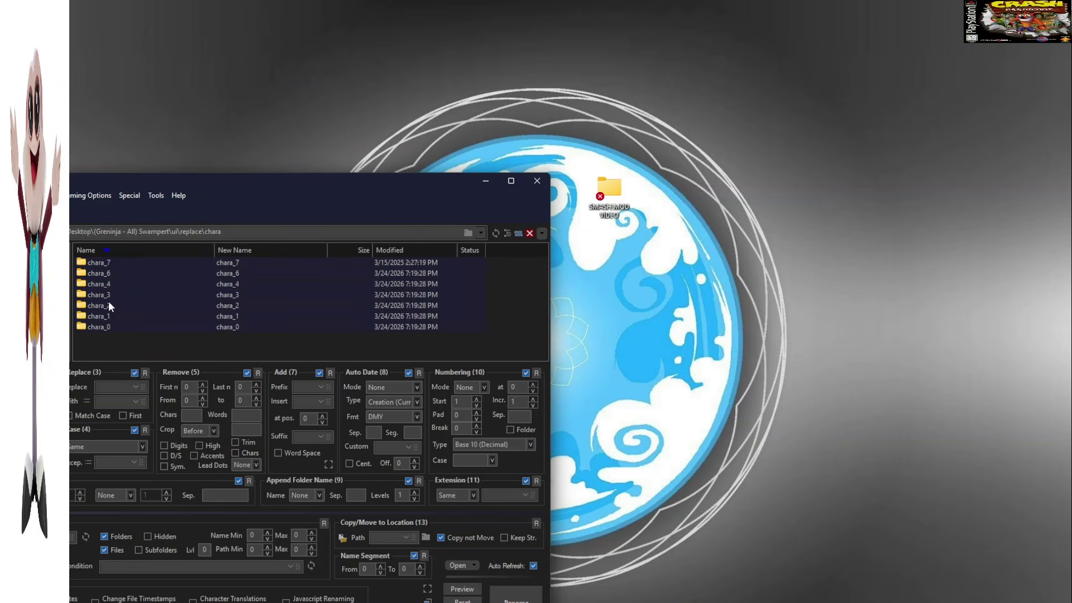
double_click(106, 263)
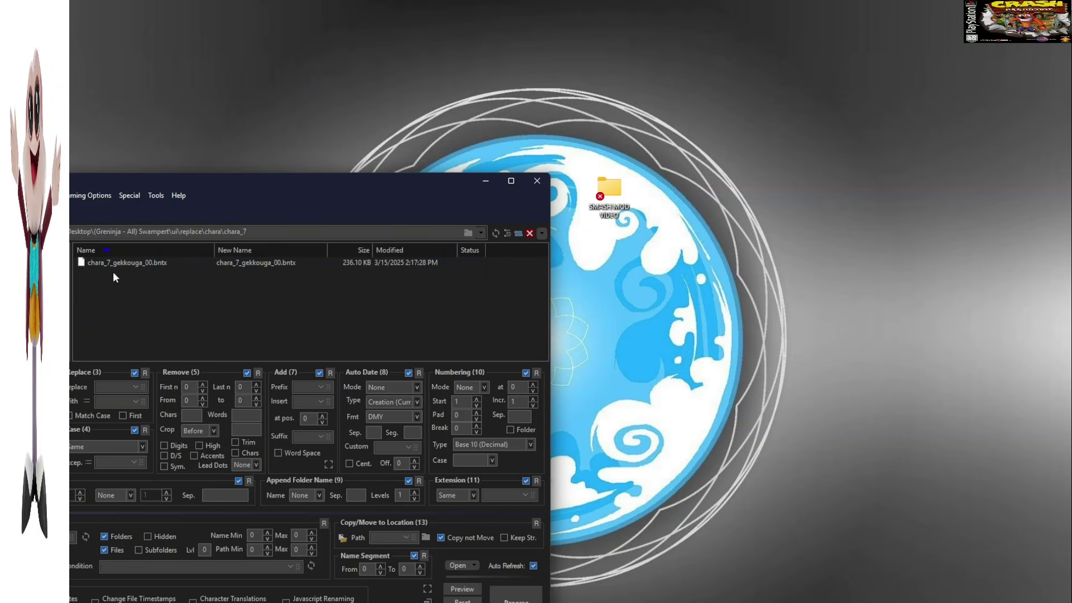
Add a replacement rule that changes gekkouga to swamp in the file names
drag(113, 262, 131, 263)
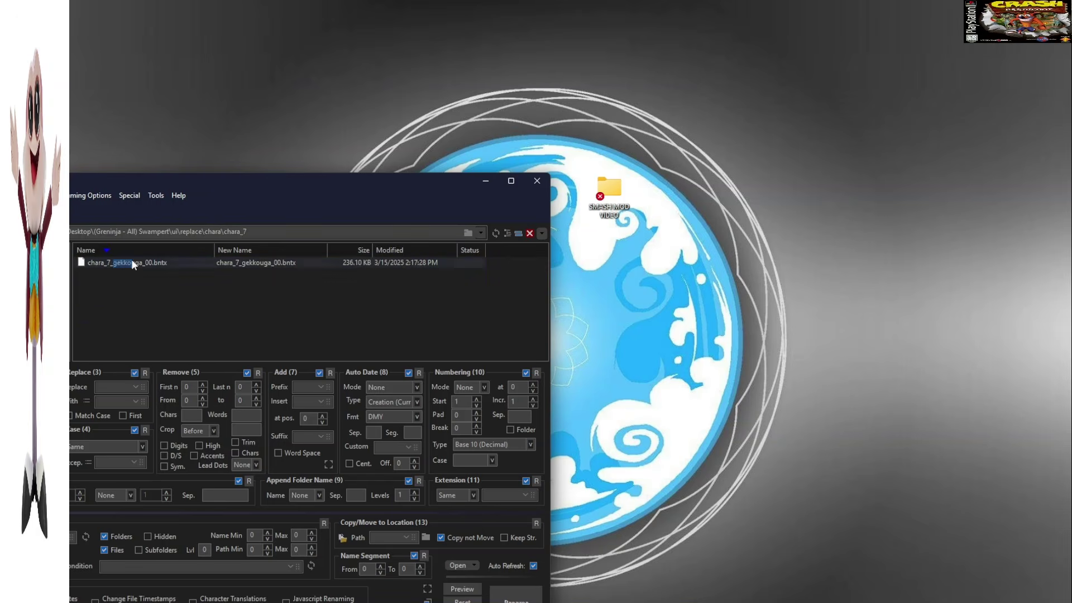
click(87, 401)
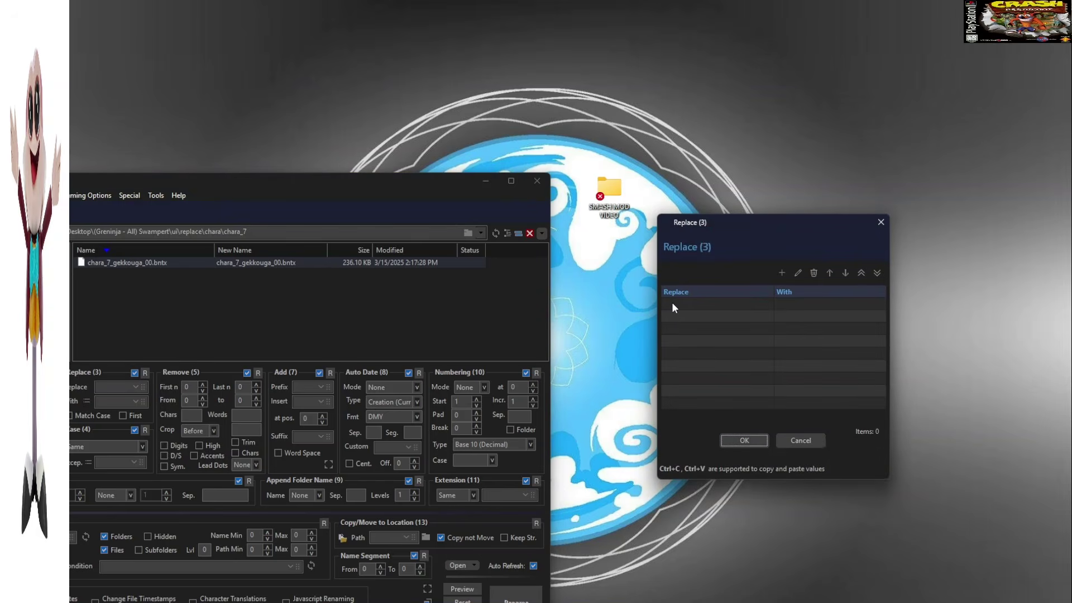
click(672, 304)
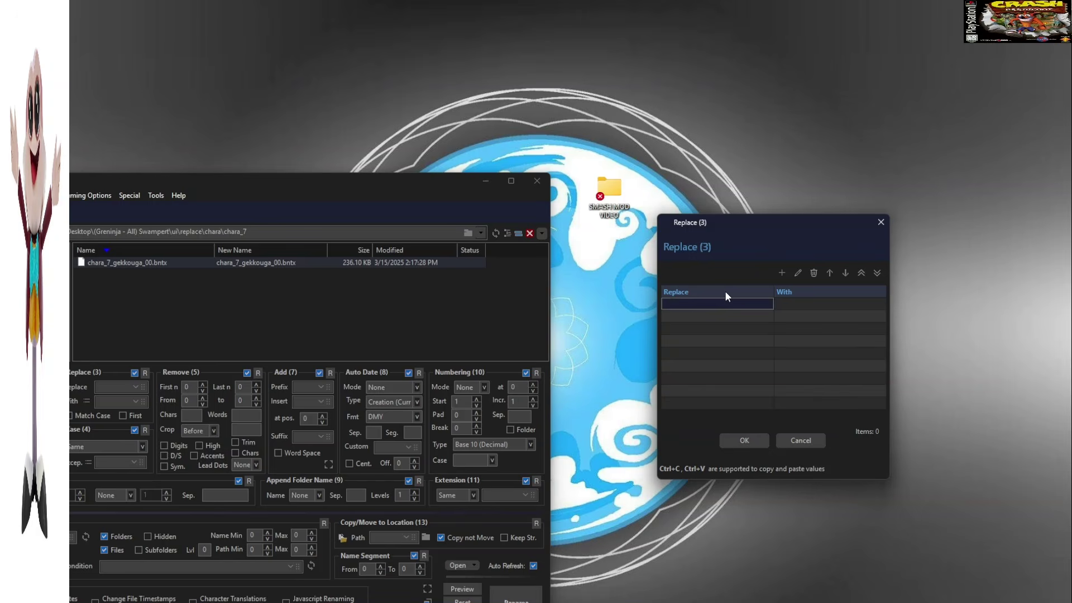
text(gekk)
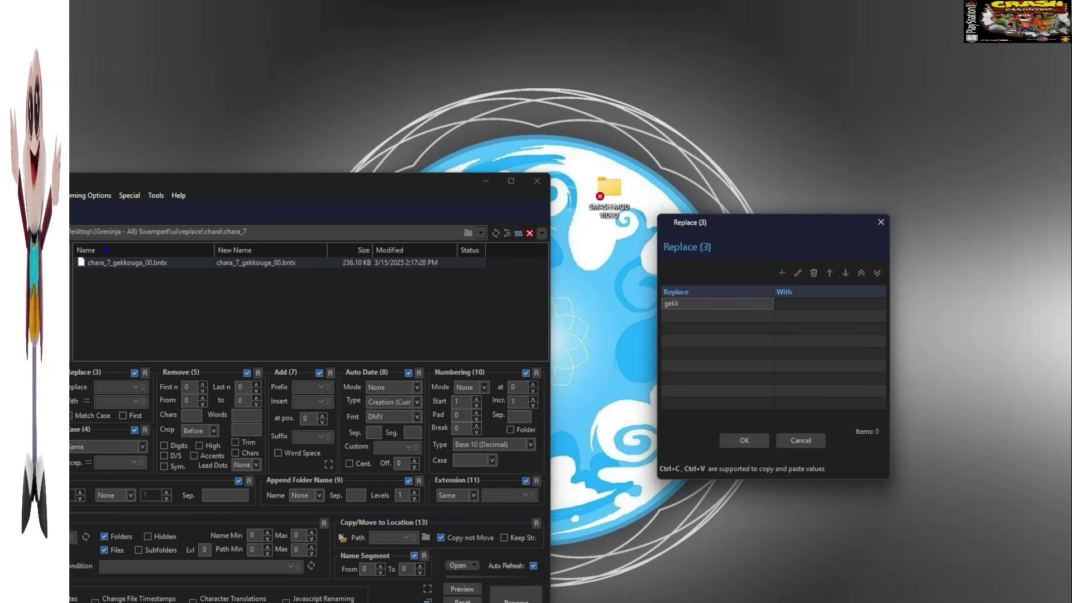
text(ouga)
click(839, 305)
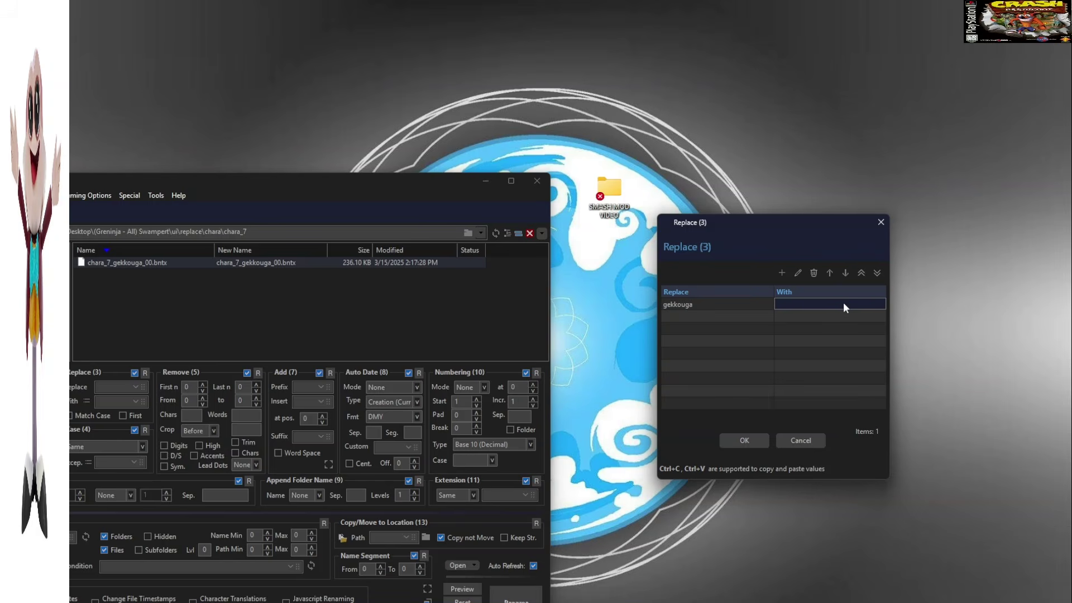
text(swamp)
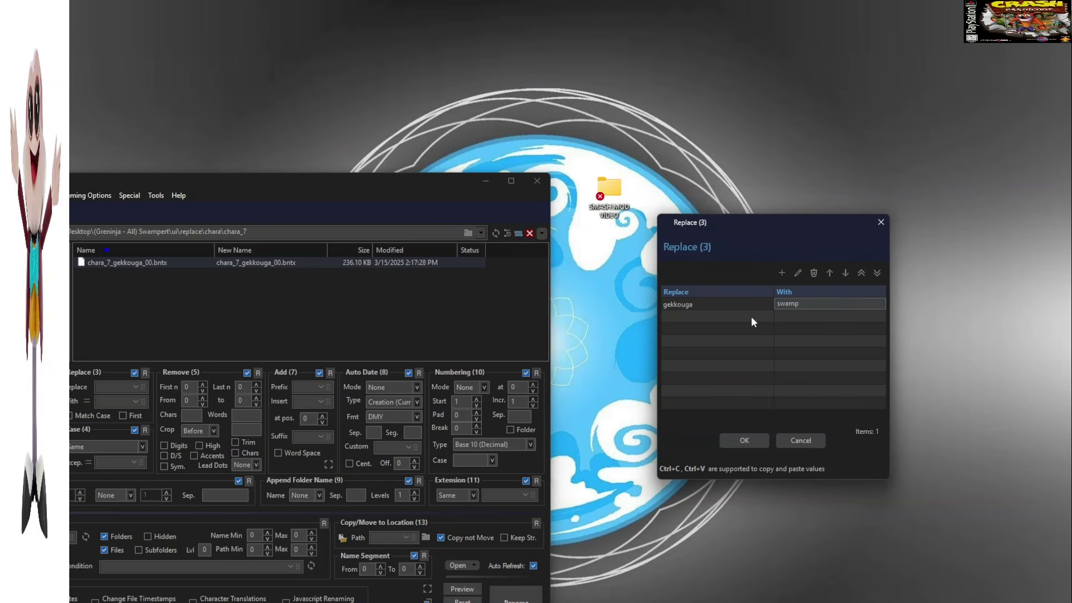
List 08, 09, 10, 11, 12, 13, 14 and 15 as further texts to replace, one per row below gekkouga
click(751, 317)
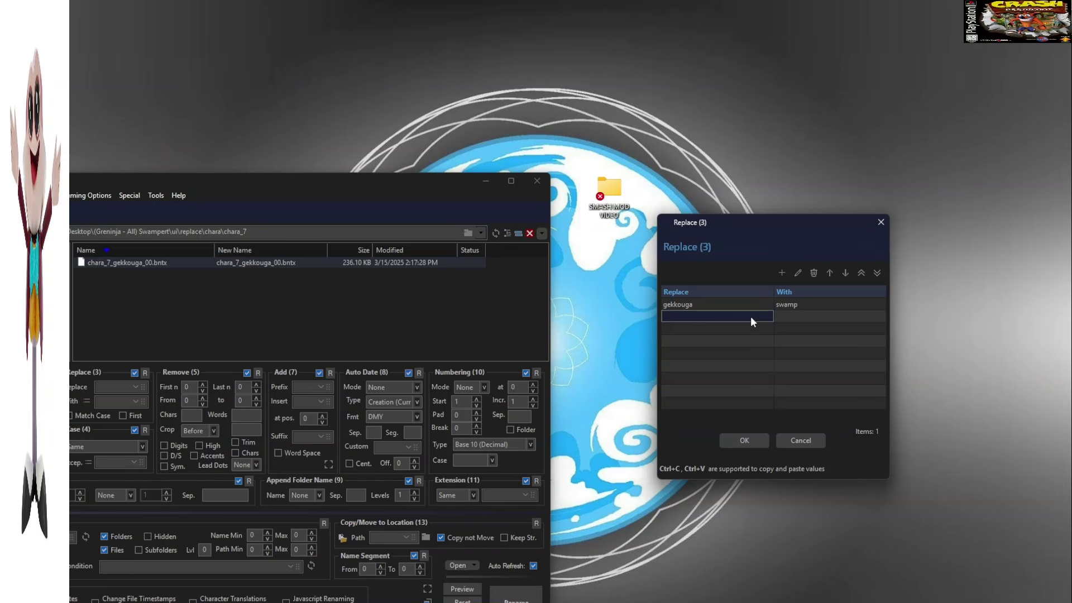
text(08)
key(Return)
text(0)
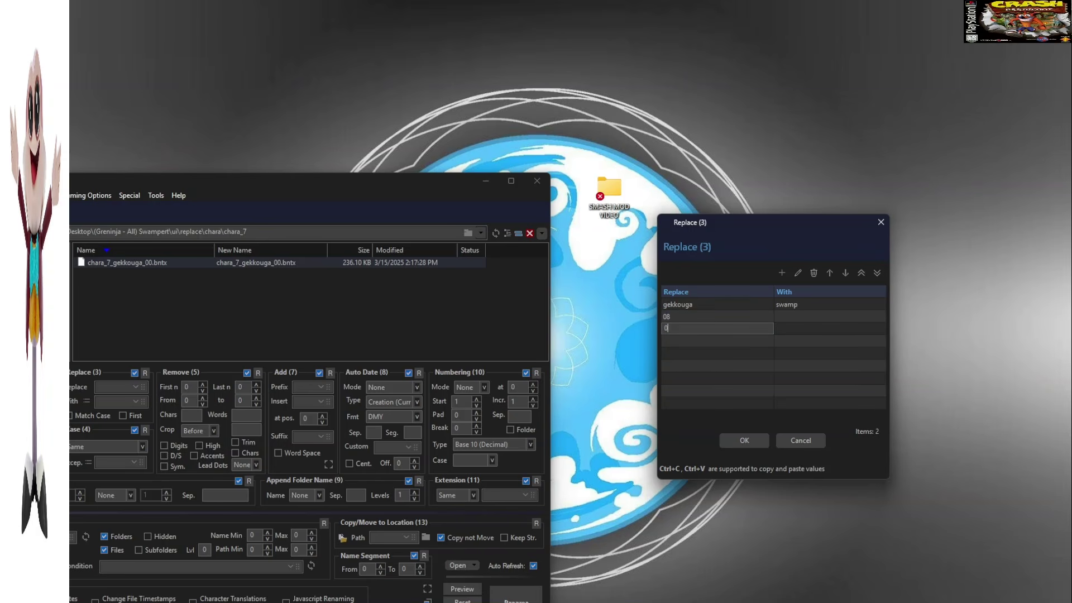
text(9)
key(Return)
text(10)
key(Return)
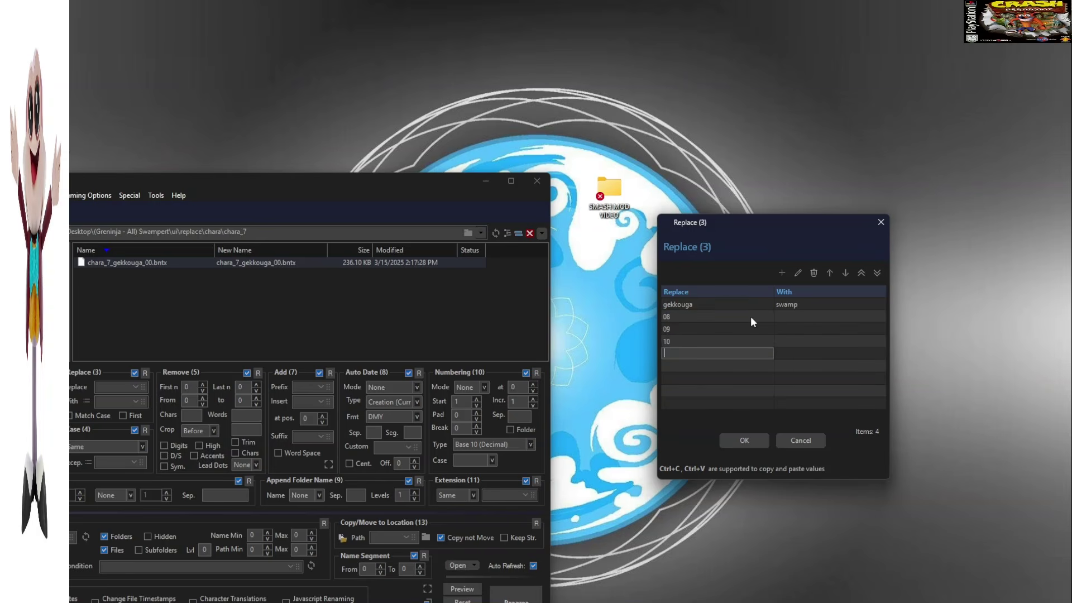
text(11)
key(Return)
text(12)
key(Return)
text(13)
key(Return)
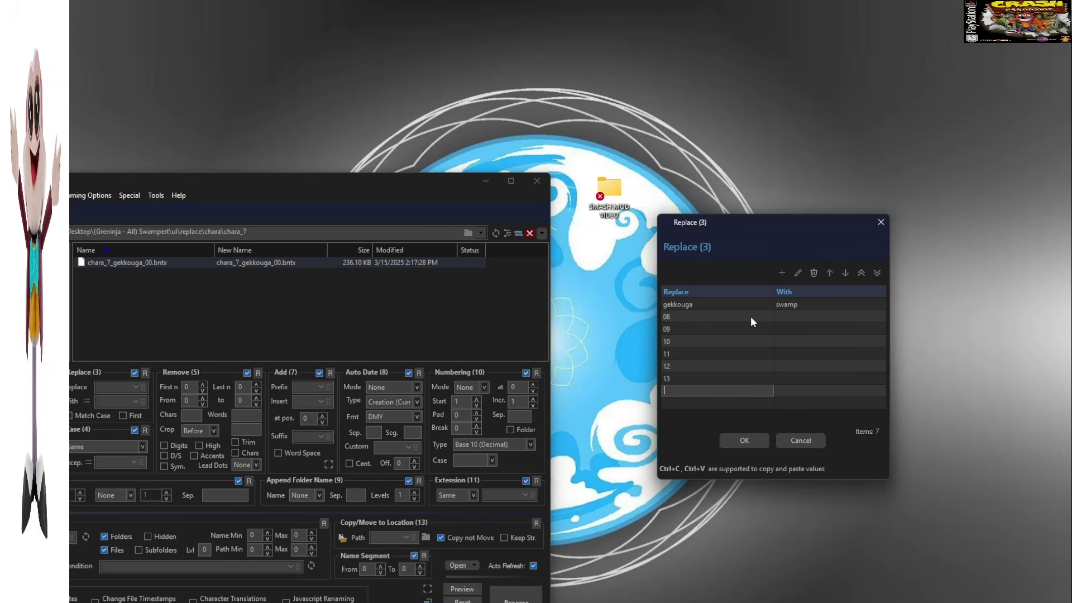
text(14)
key(Return)
text(15)
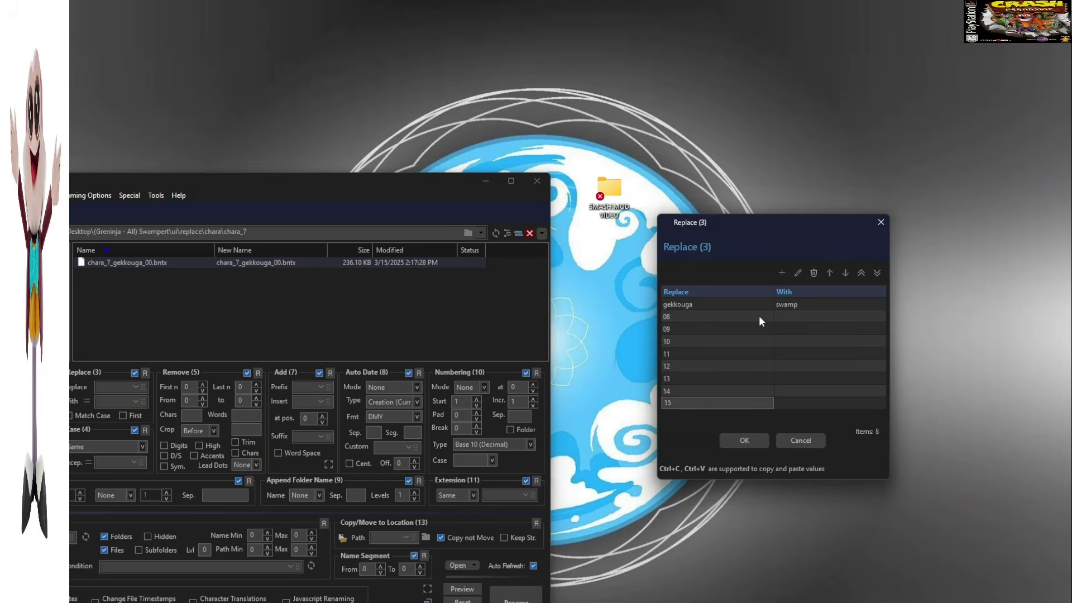
Set the replacements for 08 through 15 to 00 through 07 in order, and apply the rules to the chara_7 file
click(783, 318)
text(00)
key(Return)
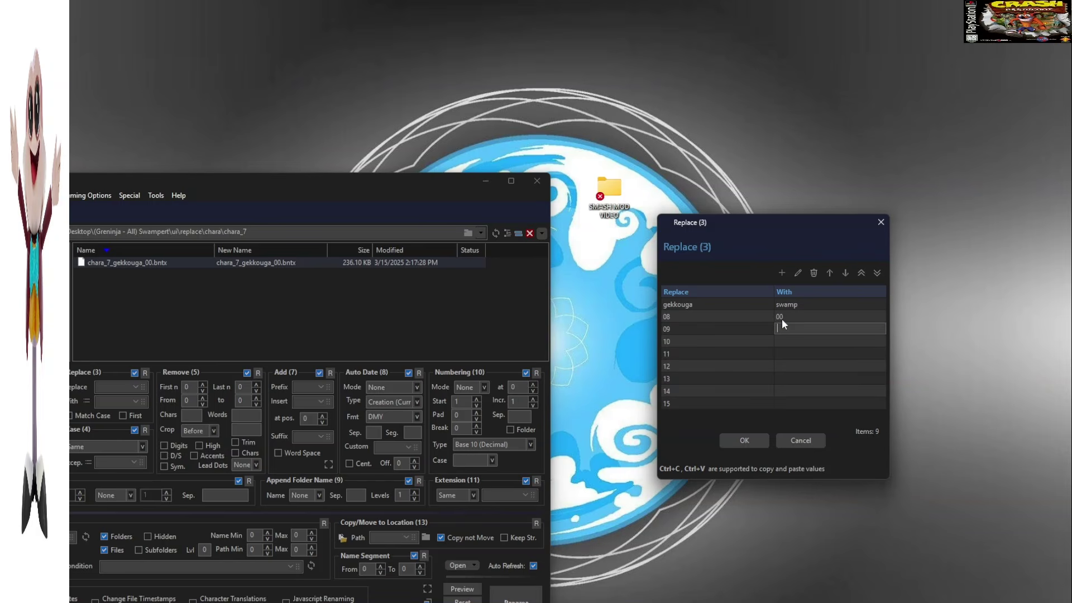
text(01)
key(Return)
text(02)
key(Return)
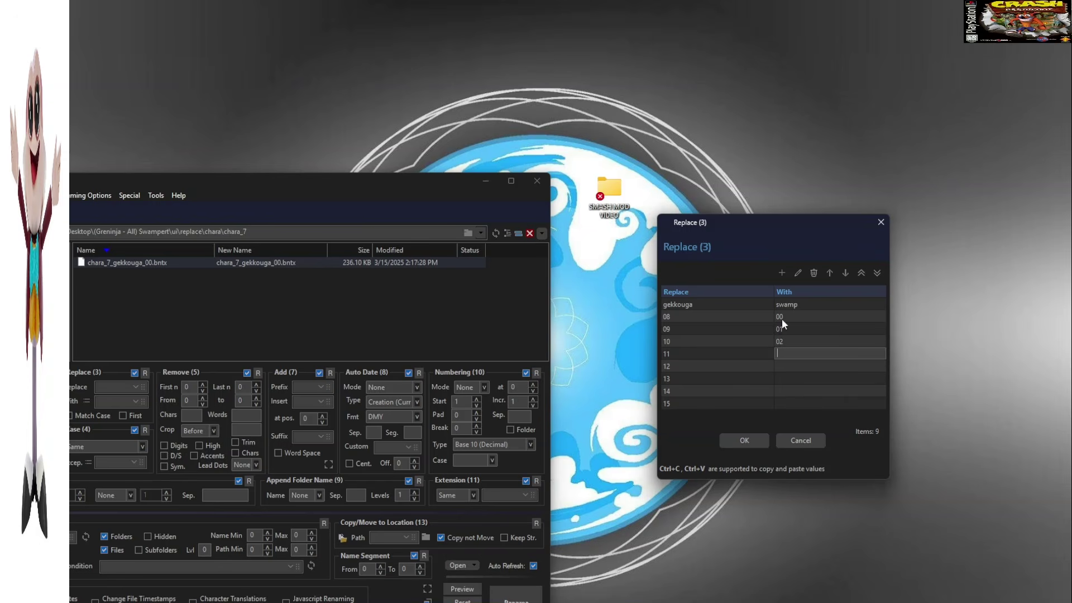
text(03)
key(Return)
text(04)
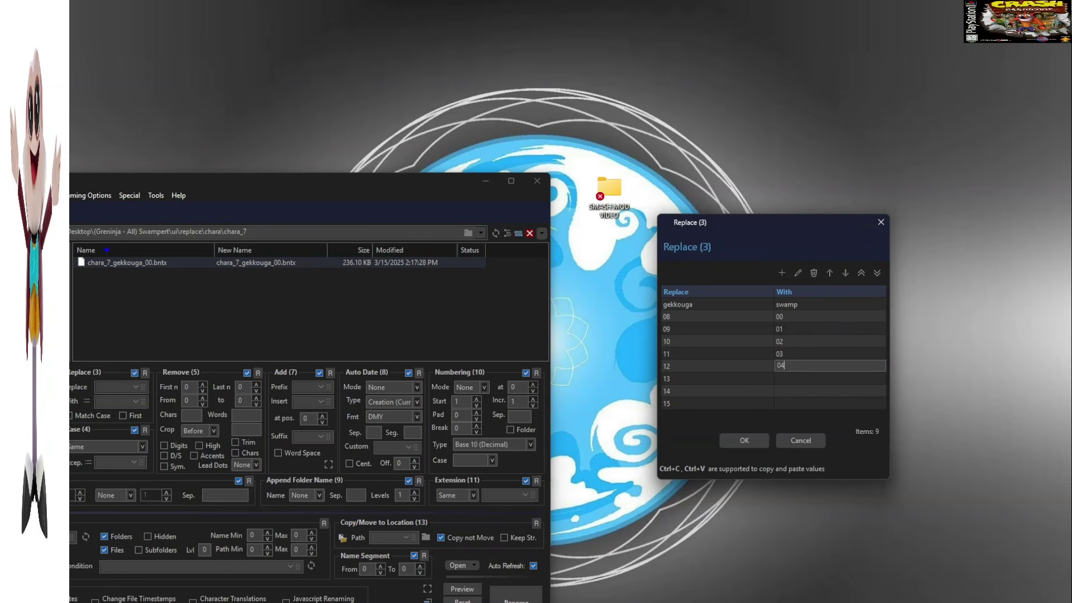
key(Return)
text(05)
key(Return)
text(06)
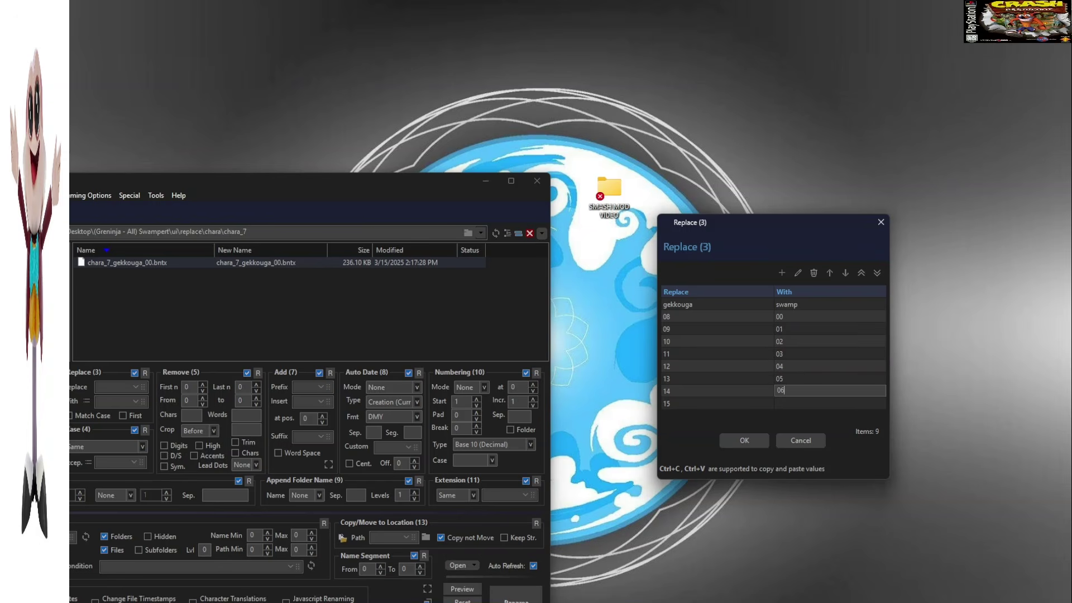
key(Return)
text(07)
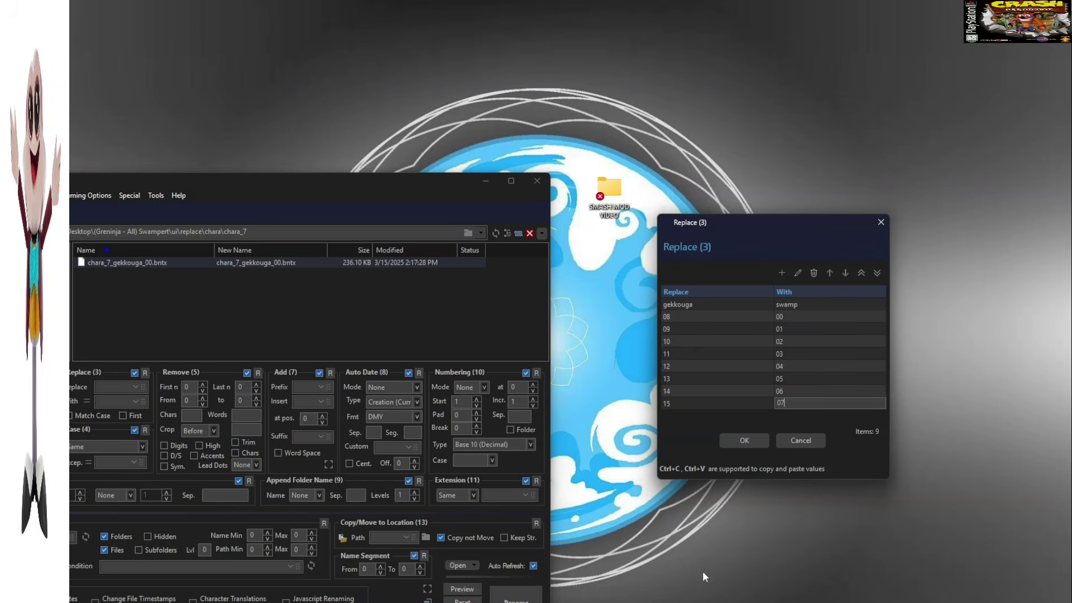
click(745, 441)
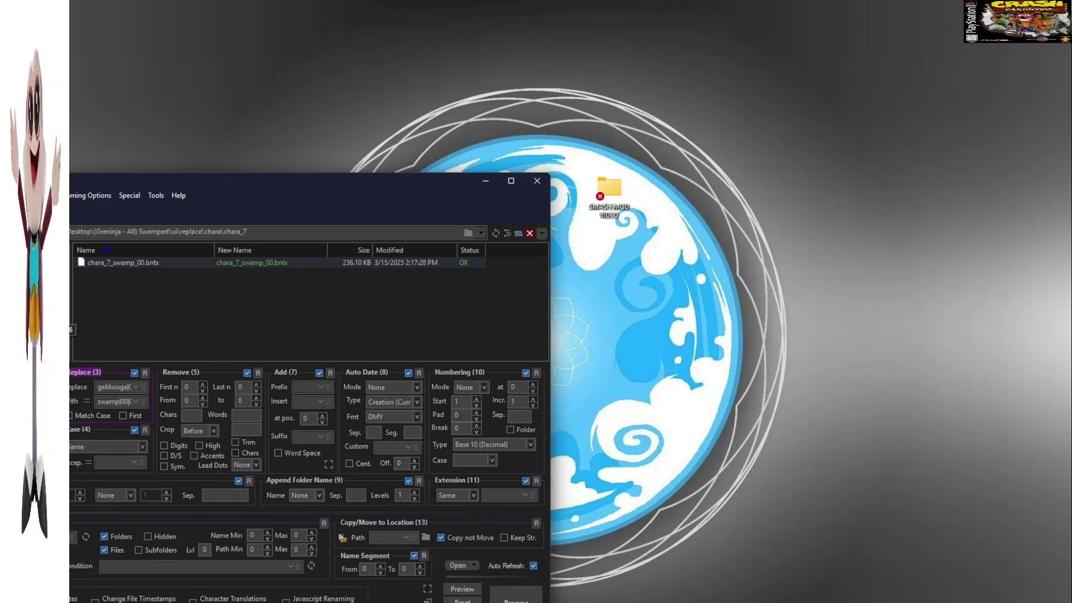
Rename all files in the chara_6 and chara_4 folders with the replacement rules
key(Up)
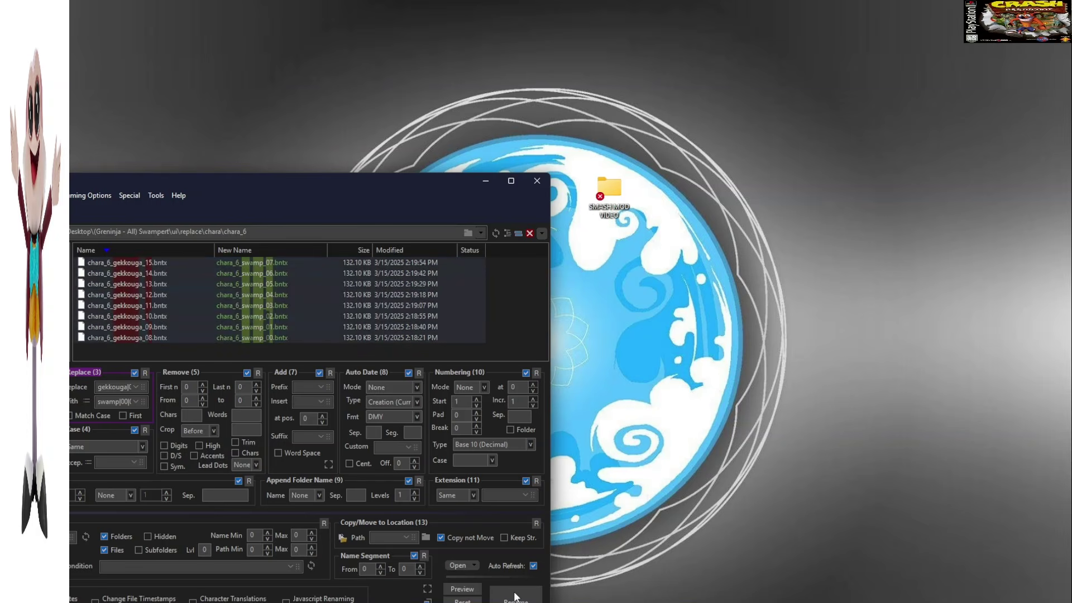
click(514, 596)
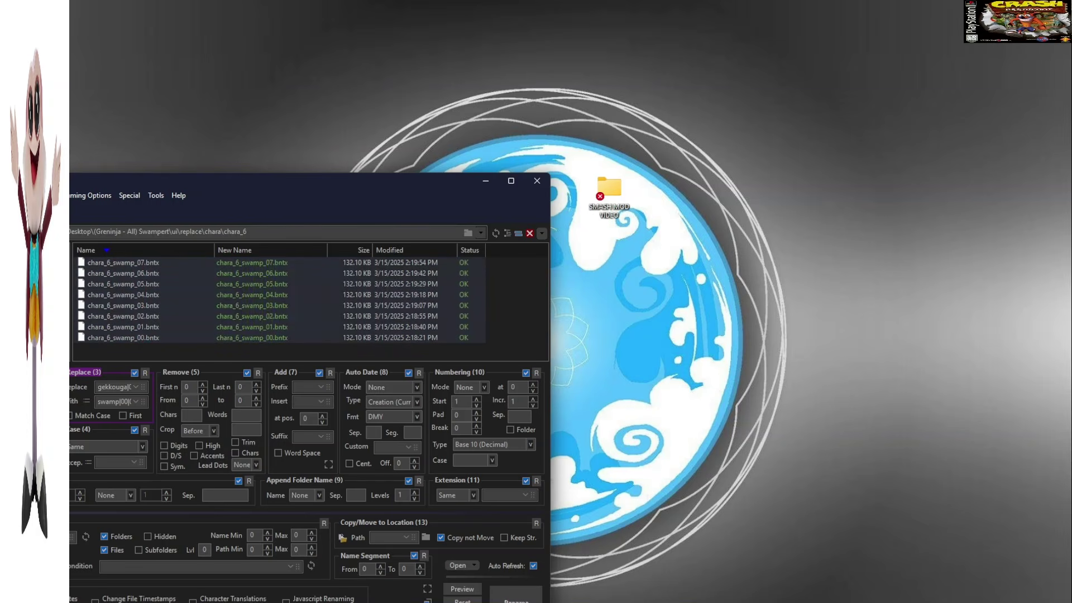
key(Up)
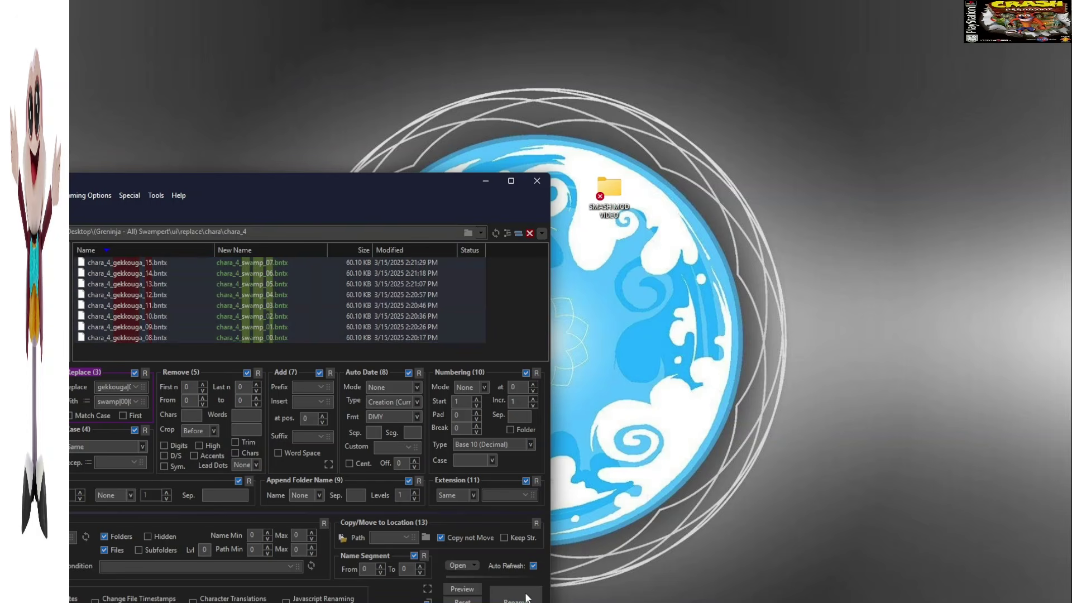
click(526, 597)
Rename all files in the chara_3 and chara_1 folders with the same replacement rules
click(60, 319)
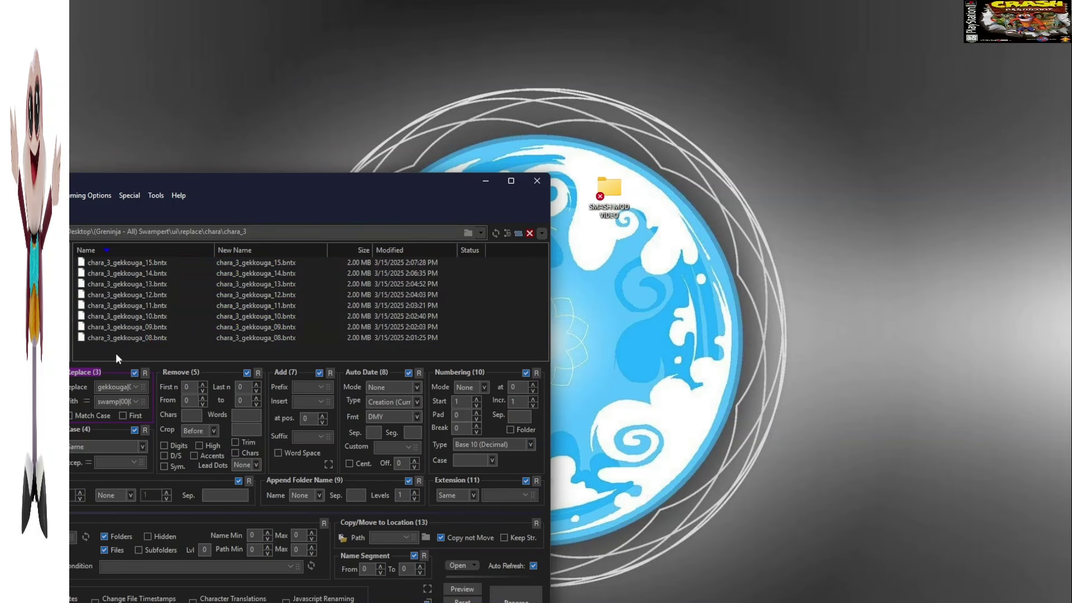
click(117, 358)
key(ctrl+a)
click(515, 600)
click(60, 290)
key(ctrl+a)
click(516, 600)
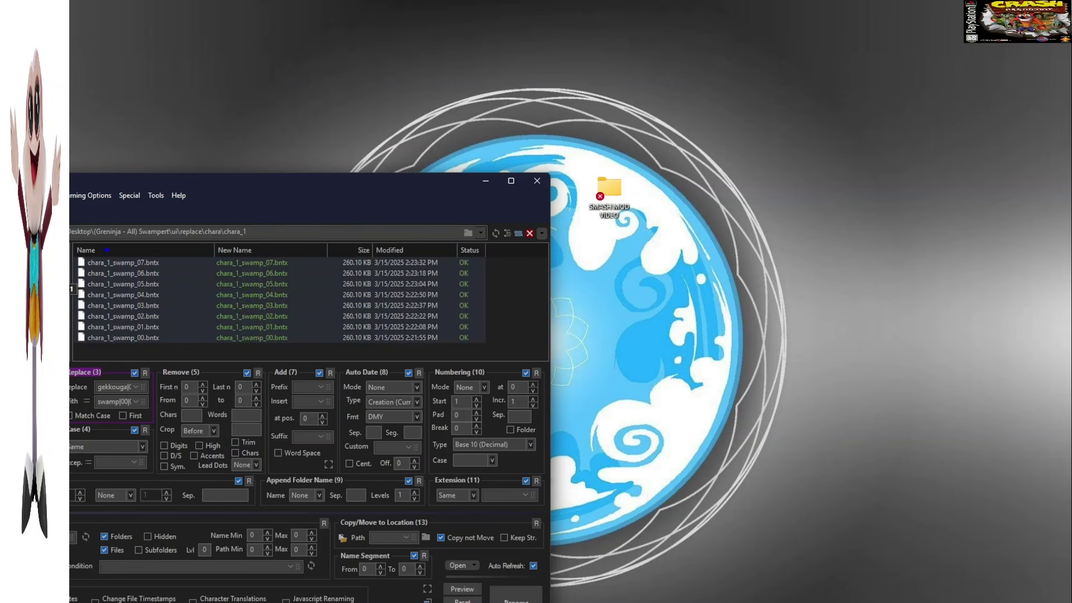
Rename all files in the chara_0 folder, check the renamed folders and leave the bulk renaming program
click(60, 279)
key(ctrl+a)
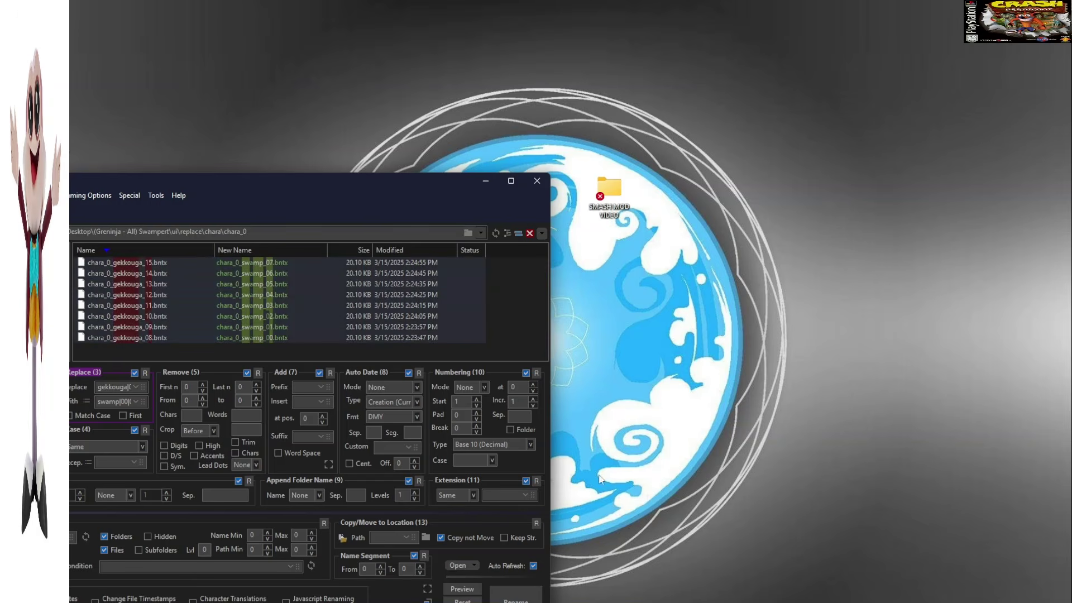
click(515, 600)
click(61, 289)
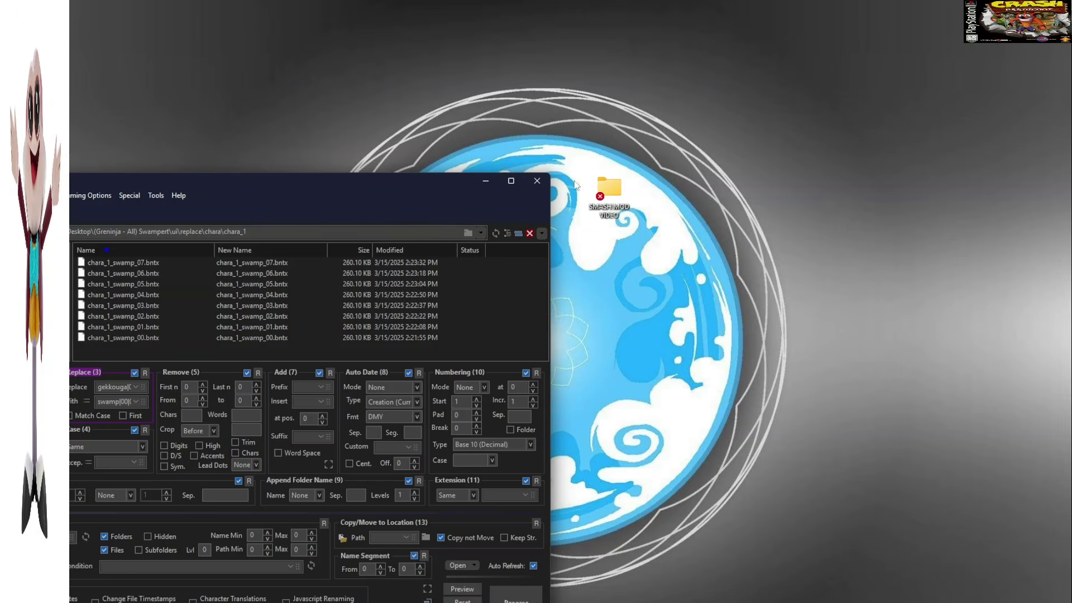
click(70, 274)
click(528, 187)
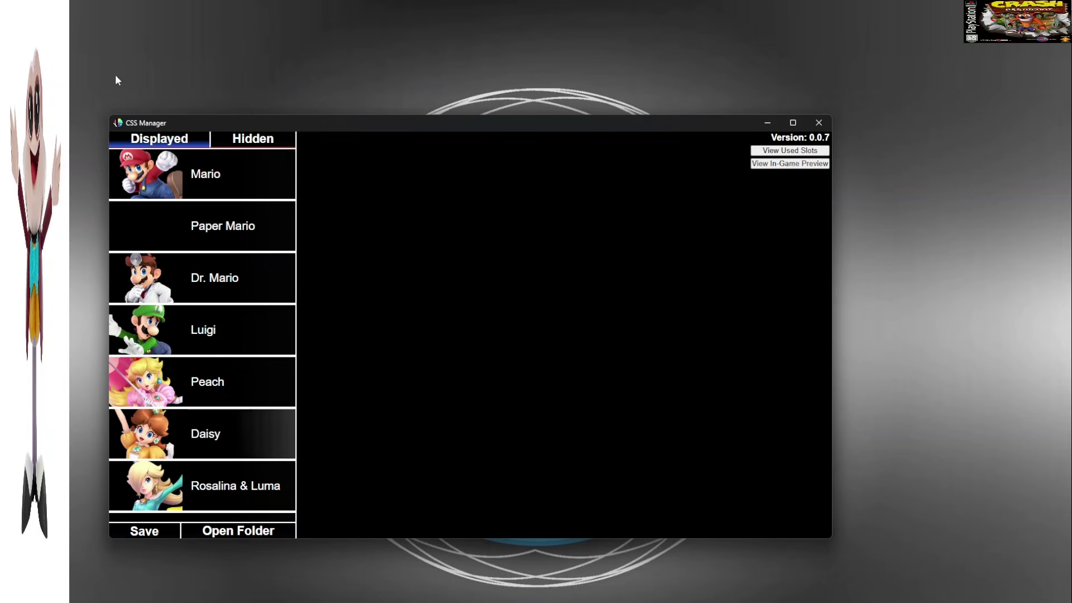
In CSS Manager, duplicate Greninja with the character ID ui_chara_swamp, cloning its name ID to the new name ID swamp
scroll(210, 318, down, 15)
scroll(211, 317, down, 20)
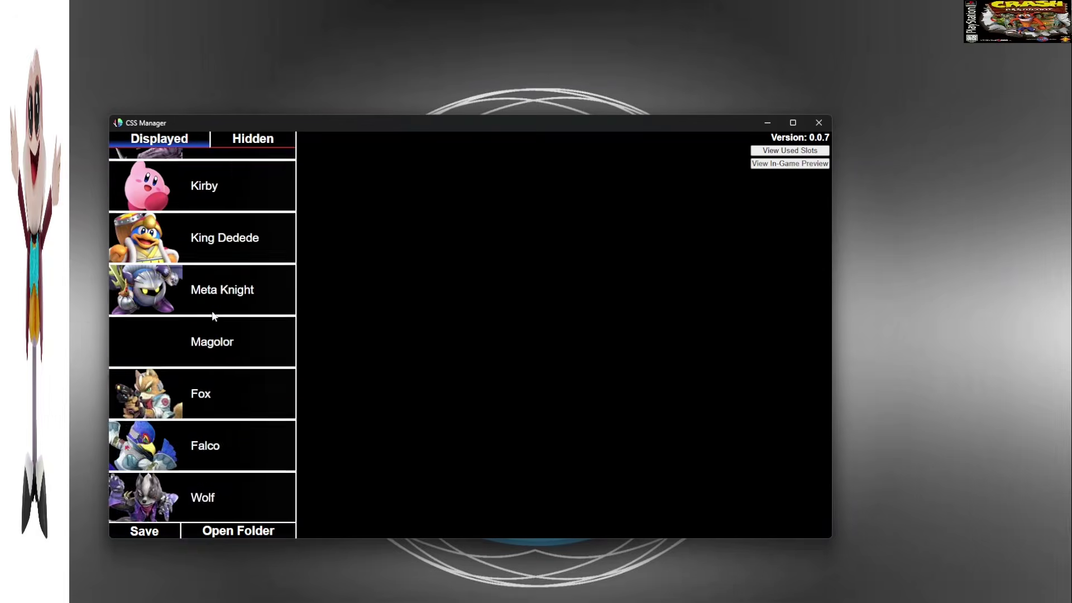
scroll(235, 342, up, 5)
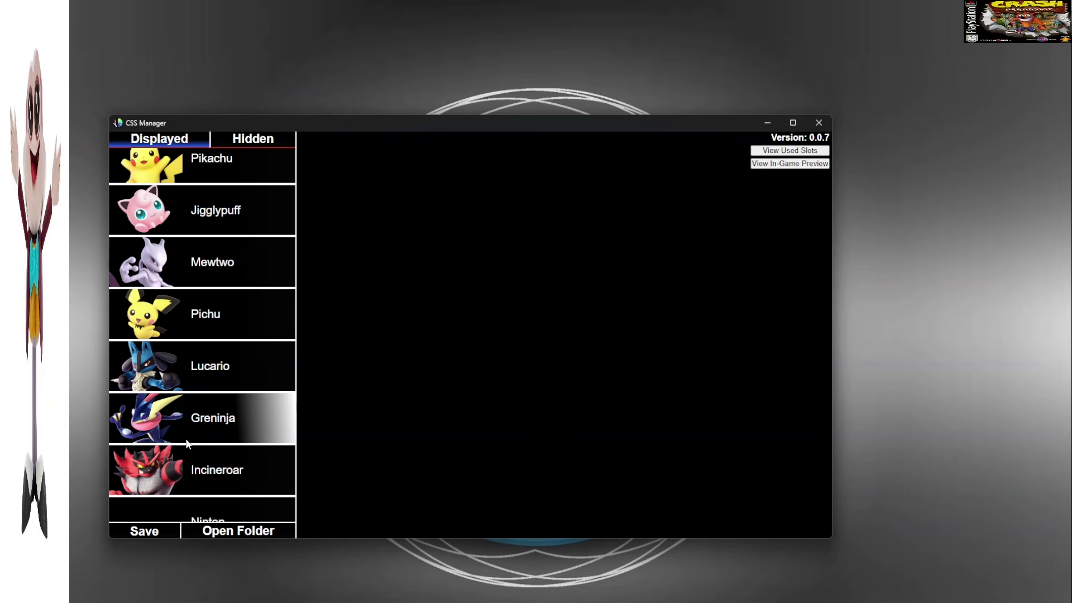
click(180, 417)
right_click(179, 416)
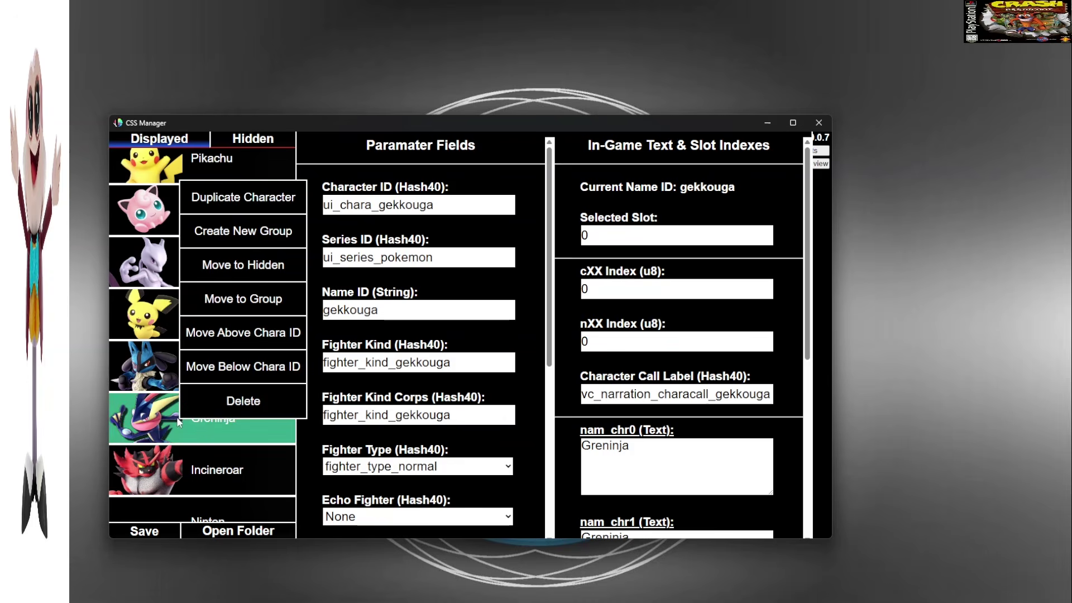
click(244, 198)
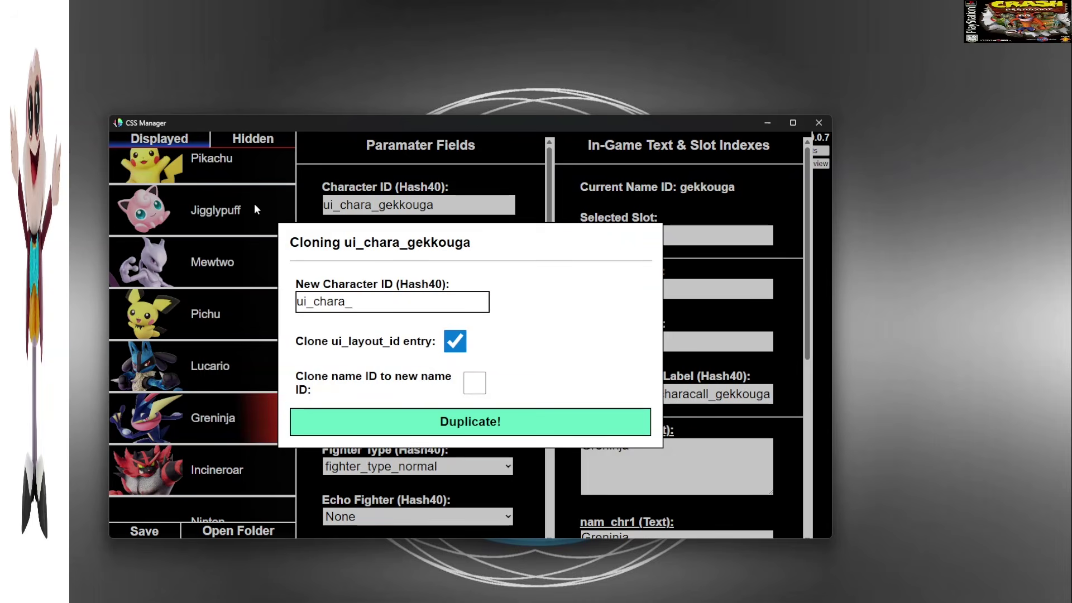
click(430, 300)
text(swamp)
click(474, 386)
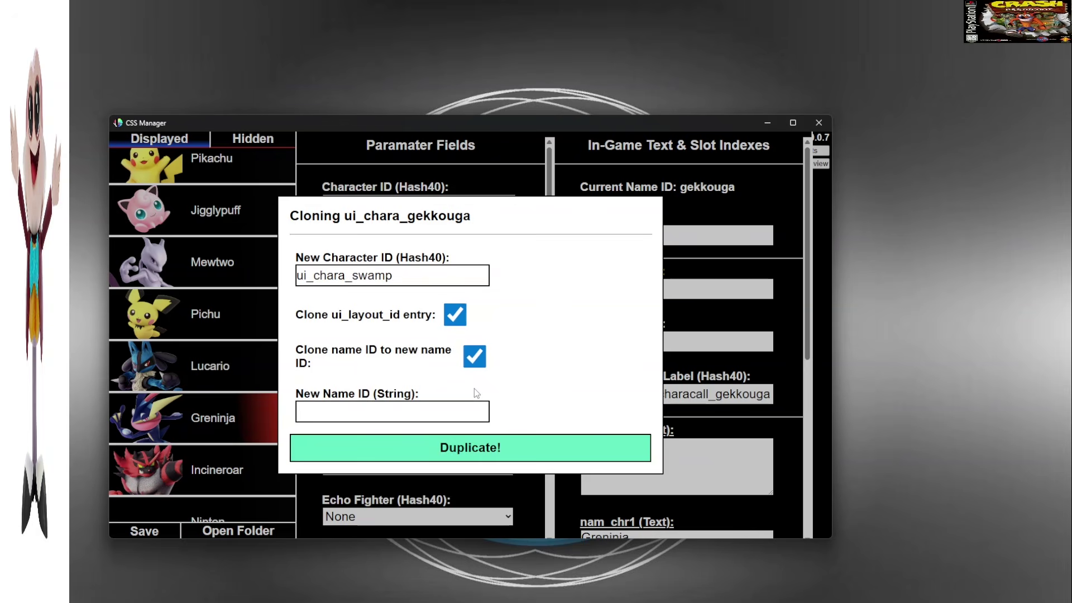
click(457, 419)
text(swamp)
click(461, 455)
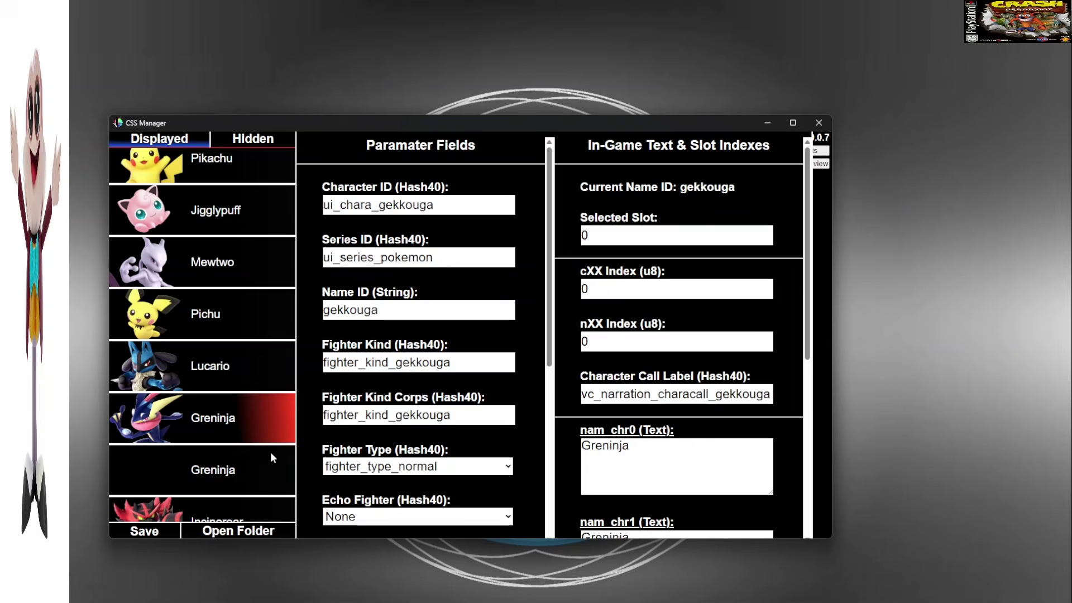
Set the Series ID of the duplicated Greninja entry to ui_series_mario
click(240, 475)
click(435, 263)
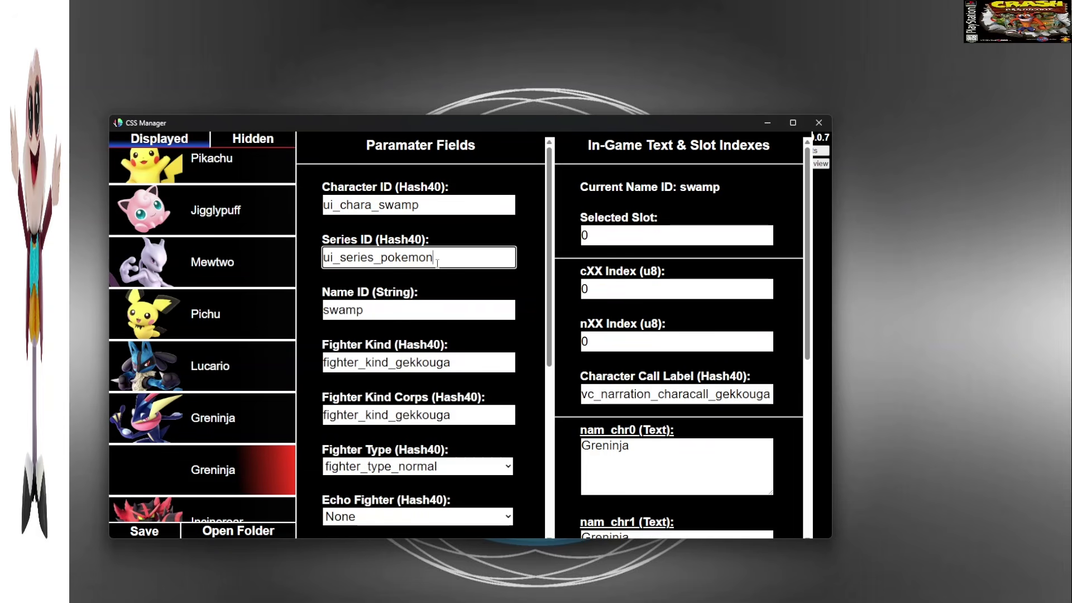
key(BackSpace)
key(BackSpace)
key(BackSpace)
key(BackSpace)
key(BackSpace)
key(BackSpace)
key(BackSpace)
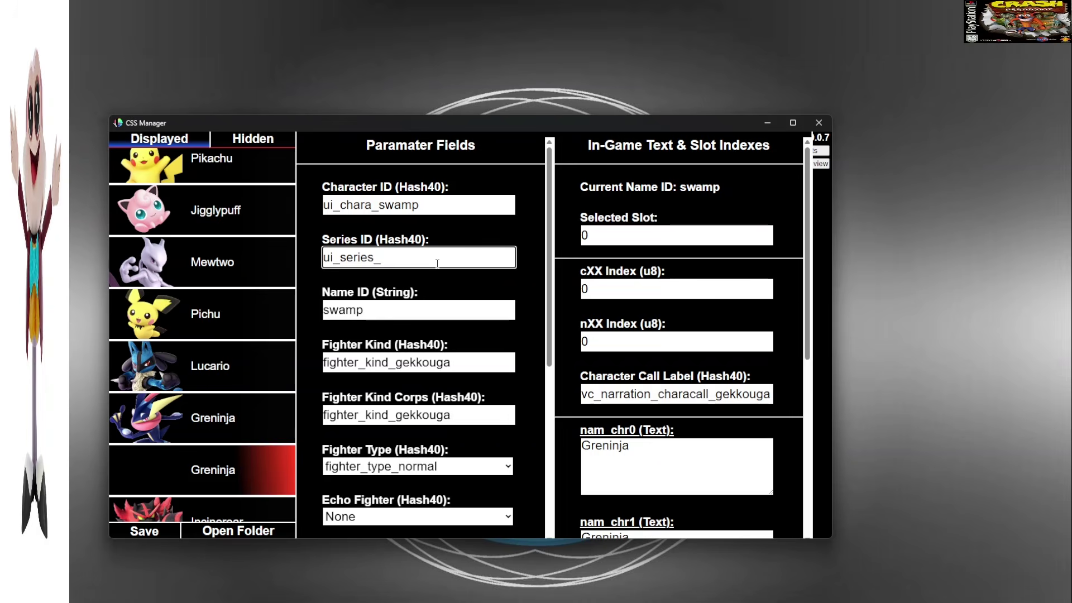
text(mario)
Set both the Amount of Colors and the Color Start Index of the duplicated Greninja entry to 8
scroll(451, 358, down, 4)
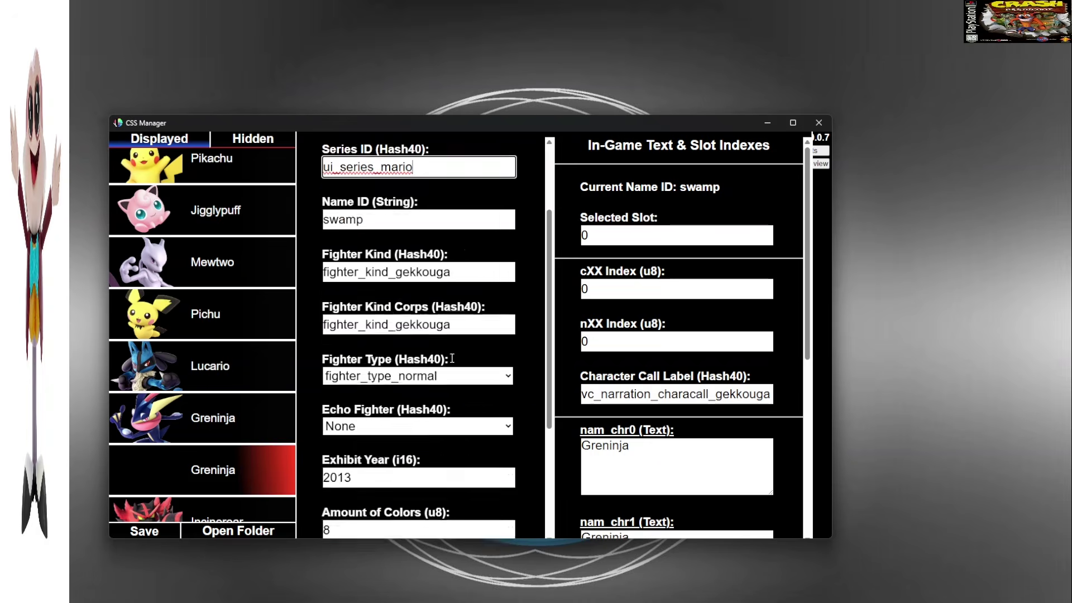
click(339, 395)
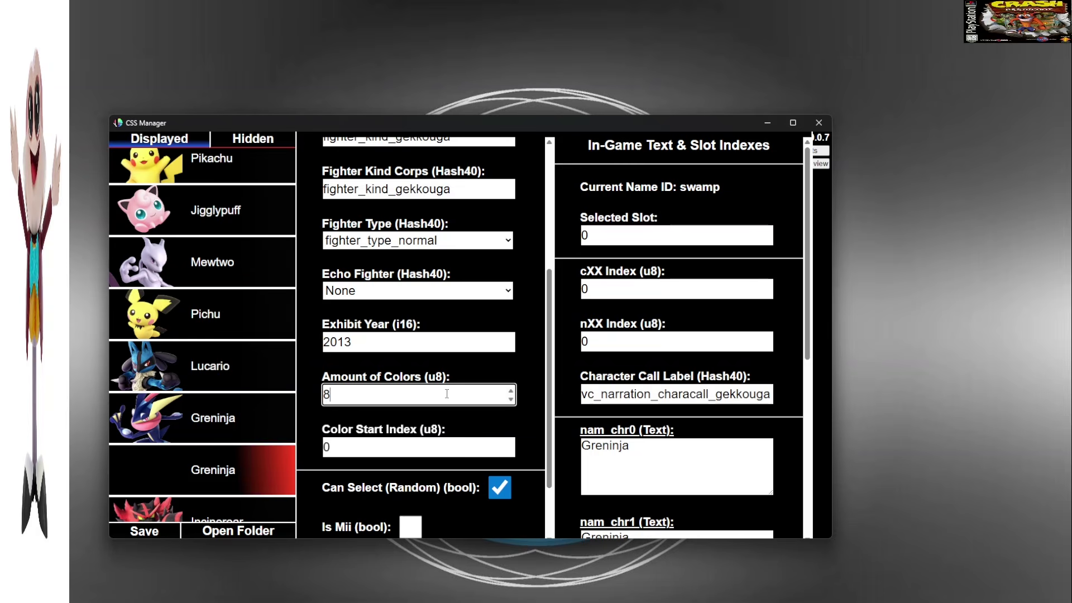
drag(447, 394, 323, 396)
text(4)
key(BackSpace)
text(8)
key(Tab)
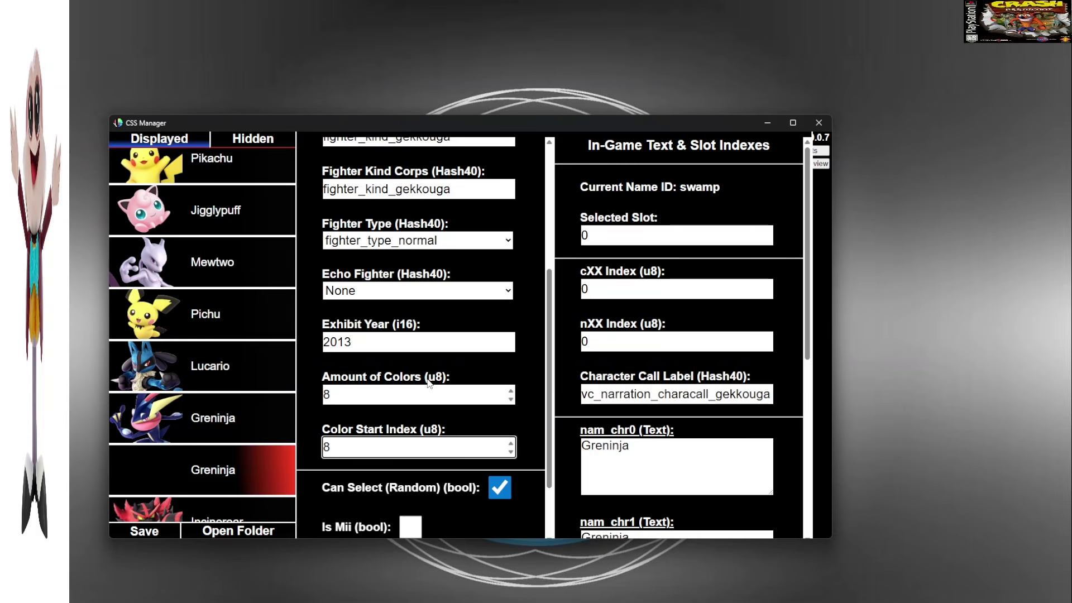
Clear the Character Call Label of the duplicated entry, leaving Selected Slot at 0
click(758, 396)
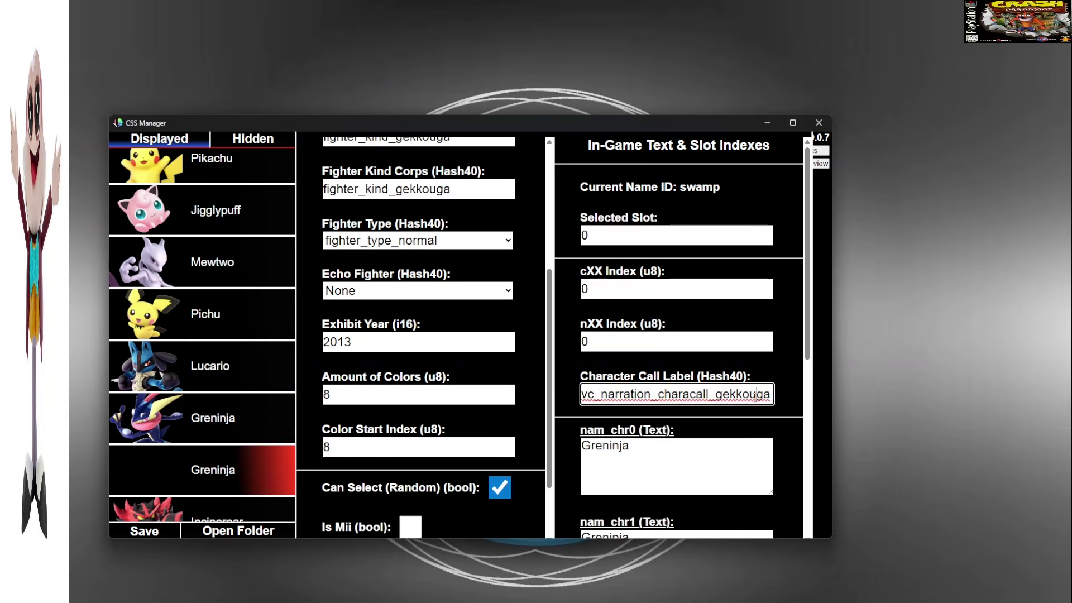
double_click(716, 393)
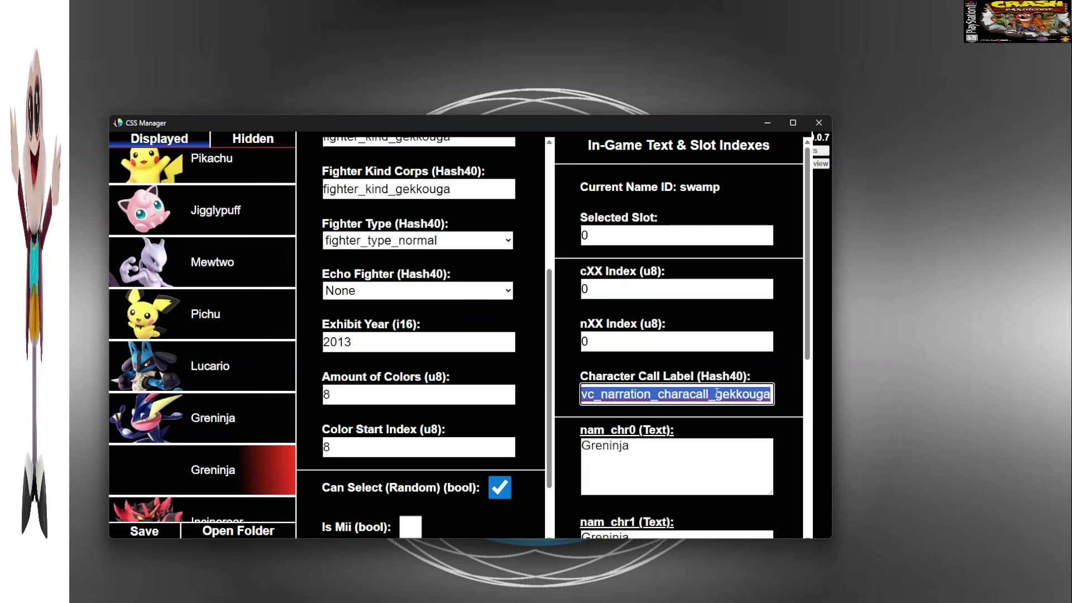
key(BackSpace)
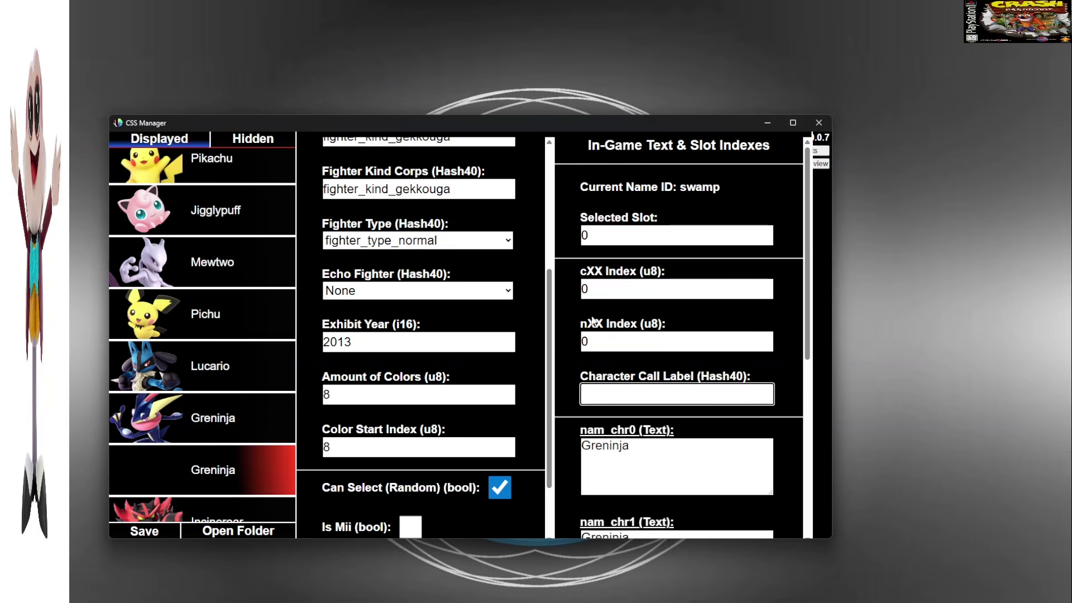
click(699, 228)
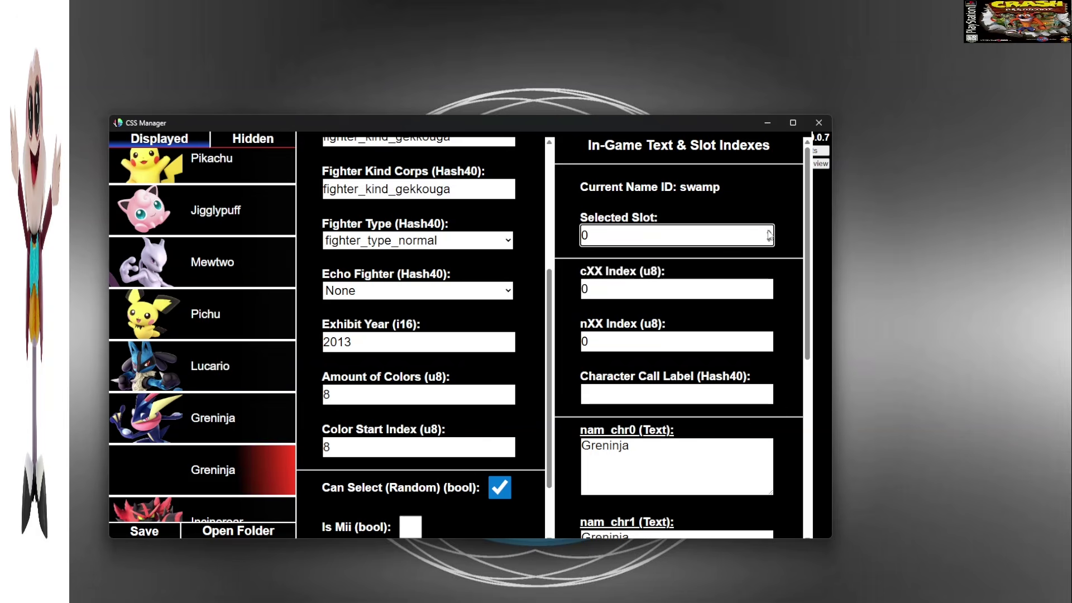
Replace the nam_chr0 and nam_chr1 texts of the duplicated entry with Swampert
double_click(608, 446)
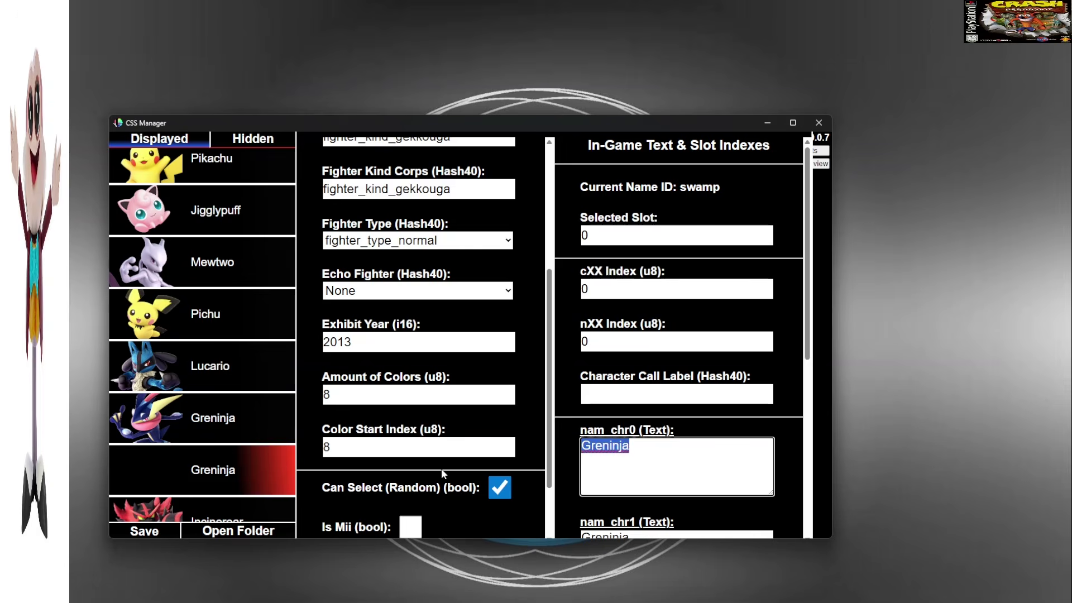
text(Swampert)
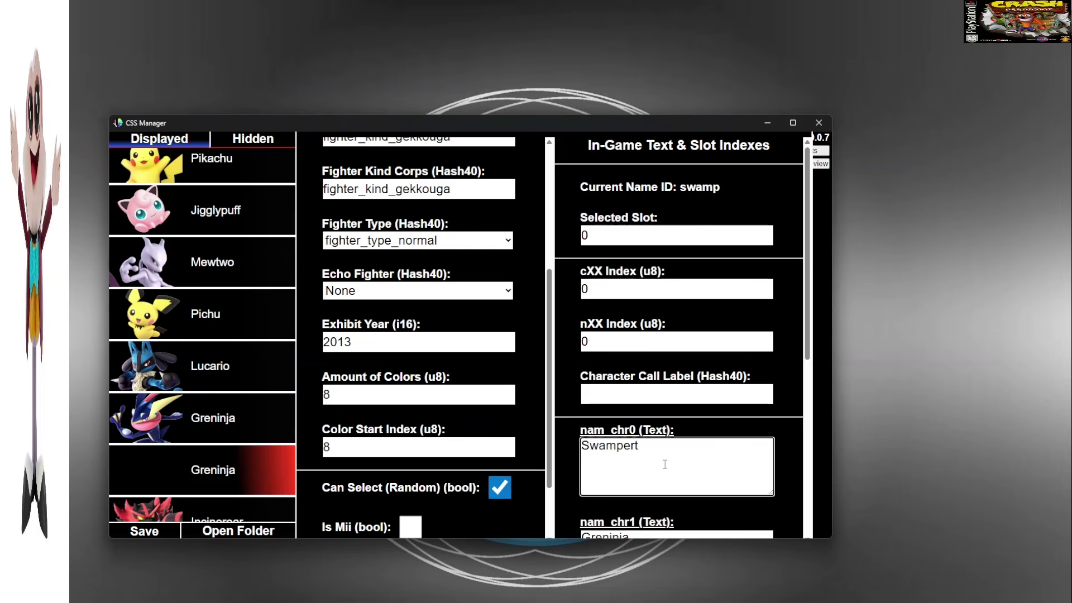
scroll(664, 463, down, 4)
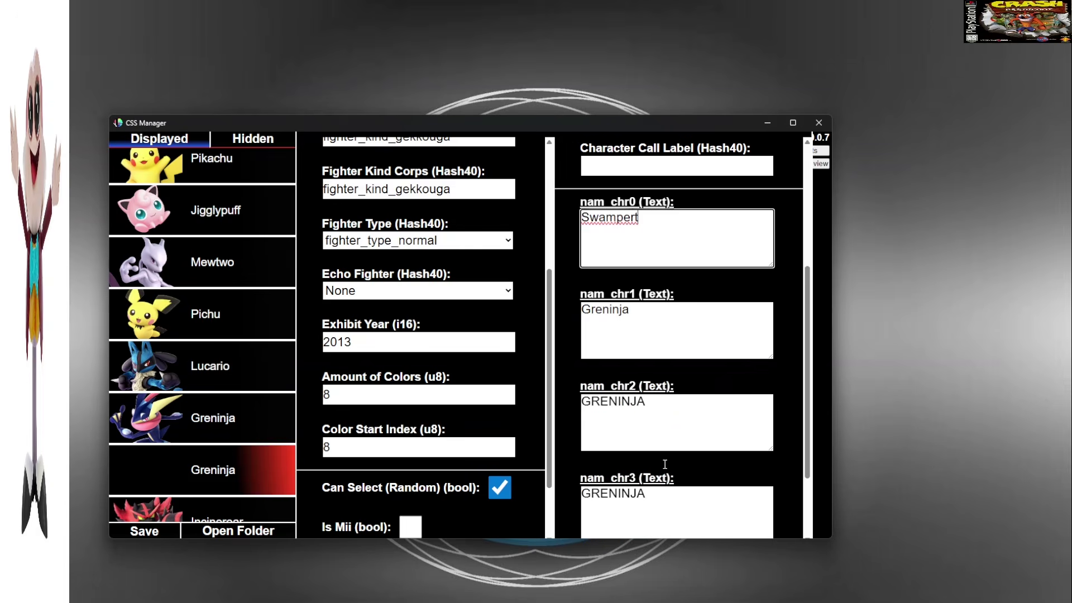
double_click(699, 311)
text(Swamp)
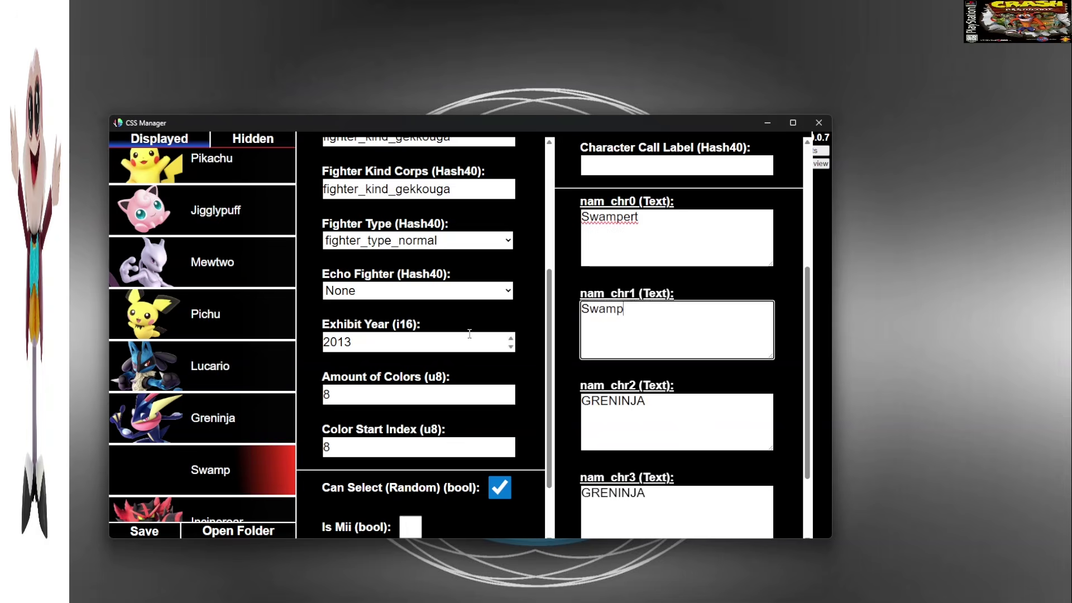
text(ert)
Replace the nam_chr2 and nam_chr3 texts with SWAMPERT in capitals
double_click(649, 416)
text(SWAMPERT)
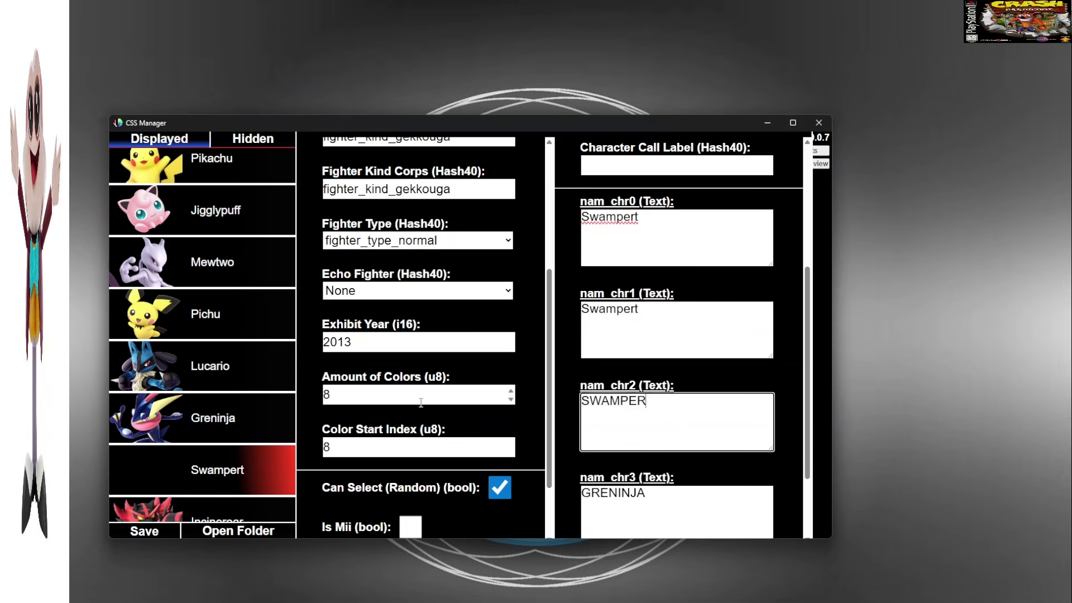
scroll(649, 416, down, 1)
double_click(649, 416)
text(SWAMPERT)
Set the nam_stage_name text to Test Mod and check where the name texts are used in the game
triple_click(681, 488)
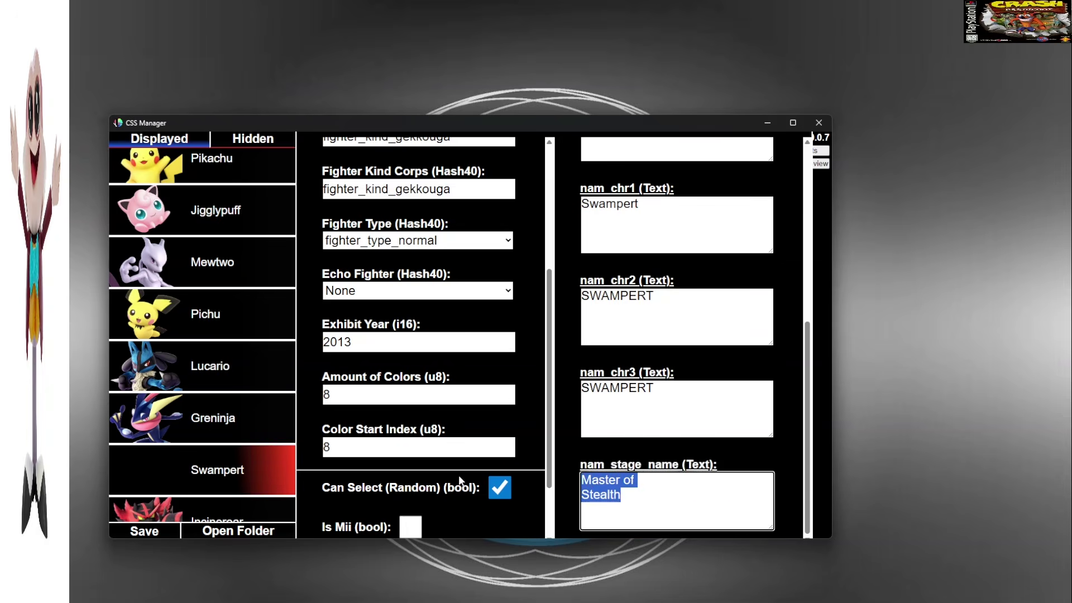
text(Test Mod)
mouse_move(597, 471)
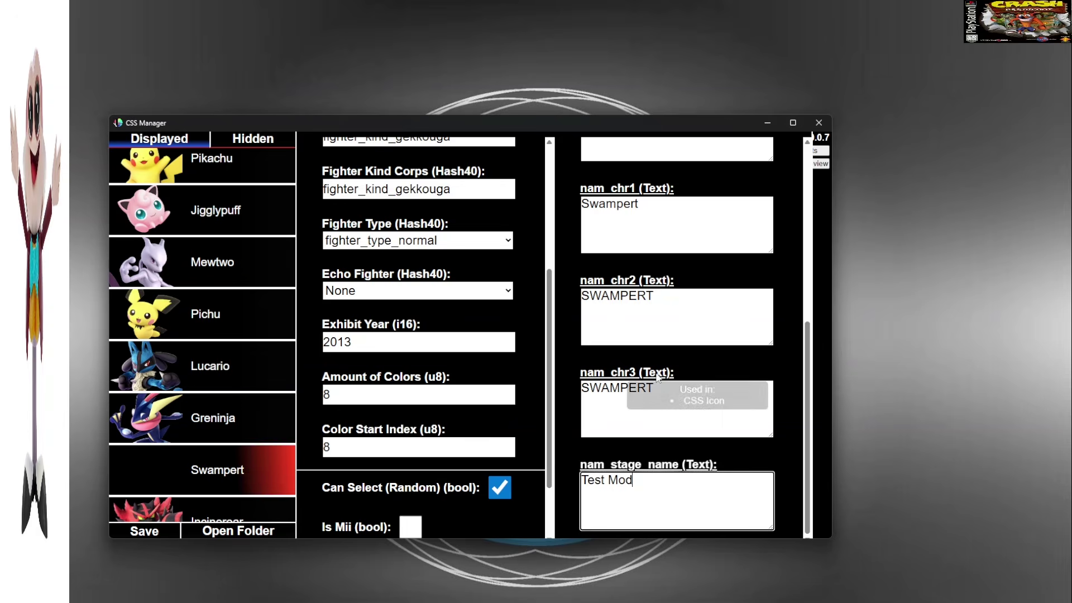
mouse_move(623, 287)
scroll(623, 287, up, 3)
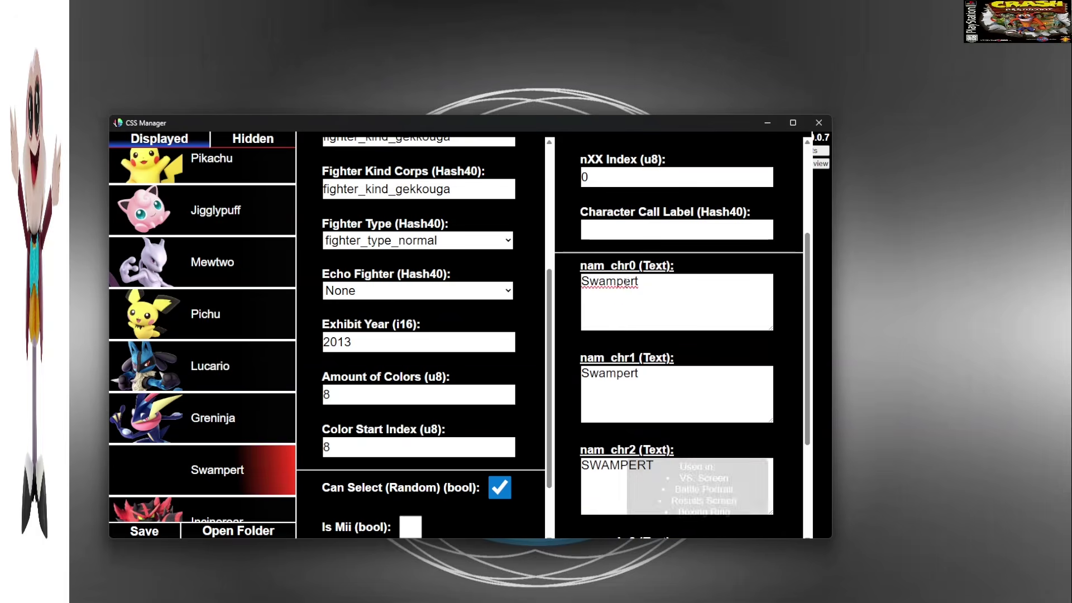
scroll(621, 365, down, 2)
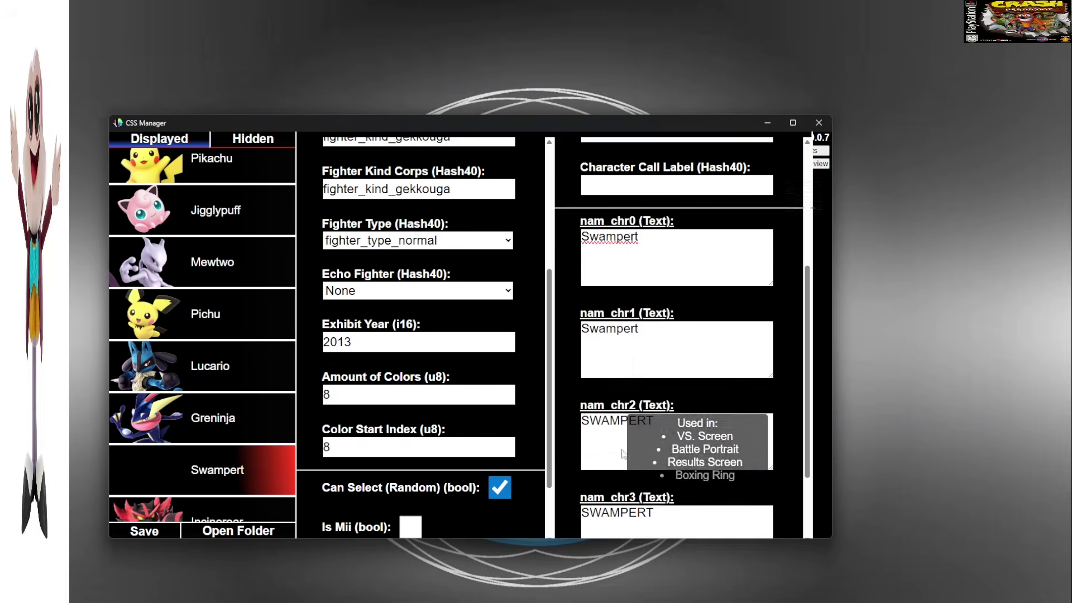
scroll(621, 366, up, 5)
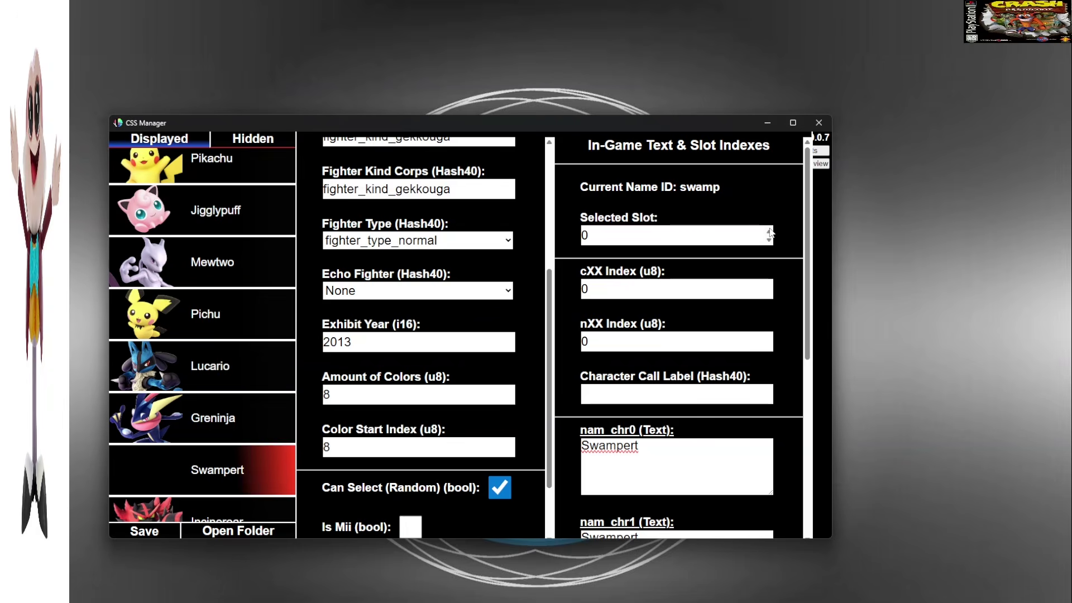
Try nXX Index 1 with the nam_chr0 text Pokemon, and return nXX Index to 0
click(769, 337)
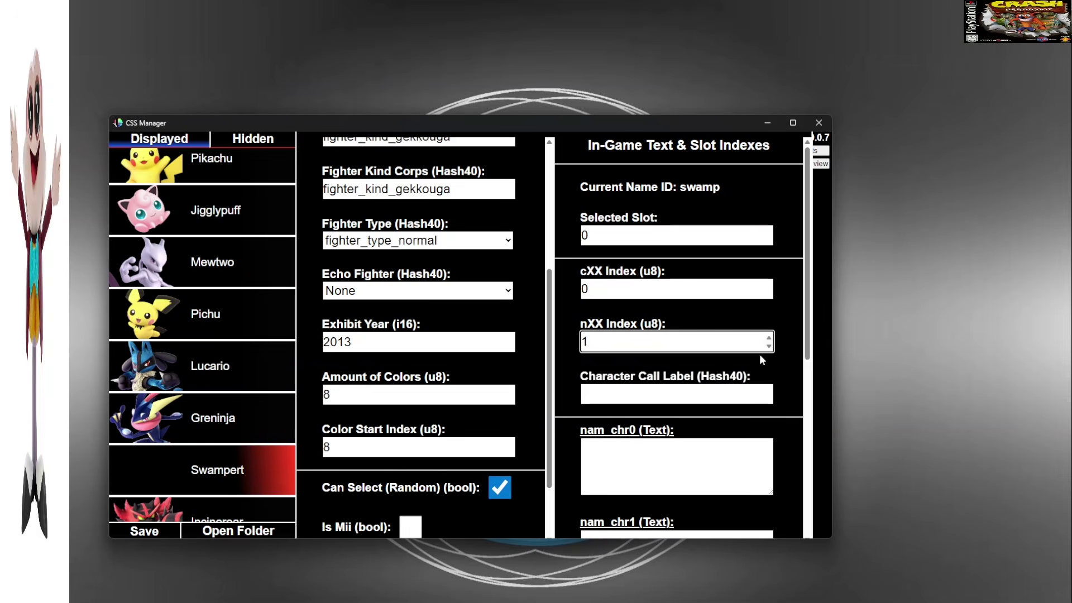
click(613, 450)
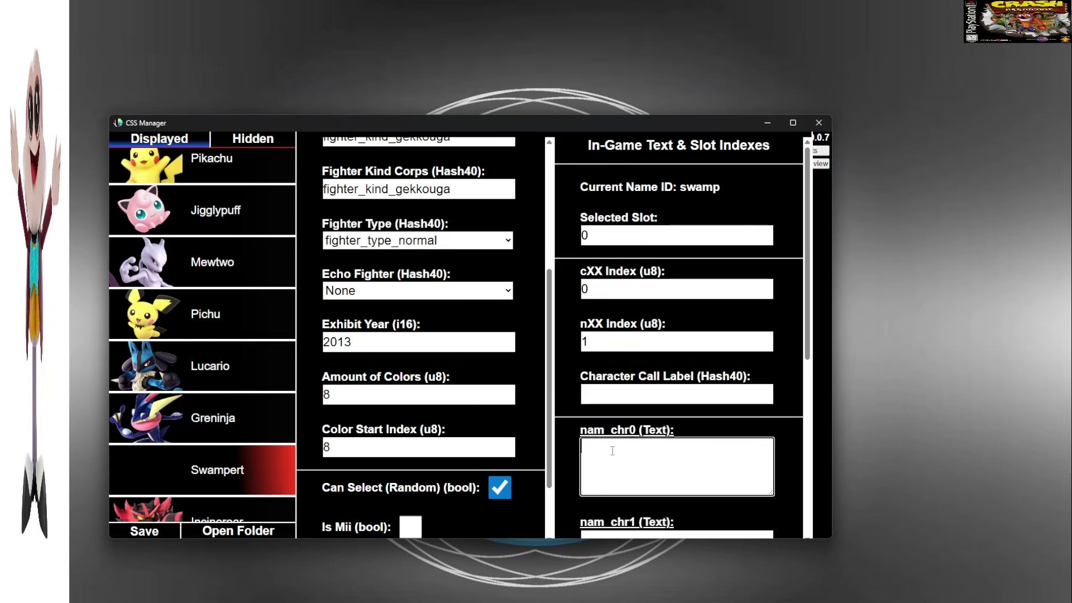
text(Pokemon)
scroll(612, 445, down, 3)
key(Tab)
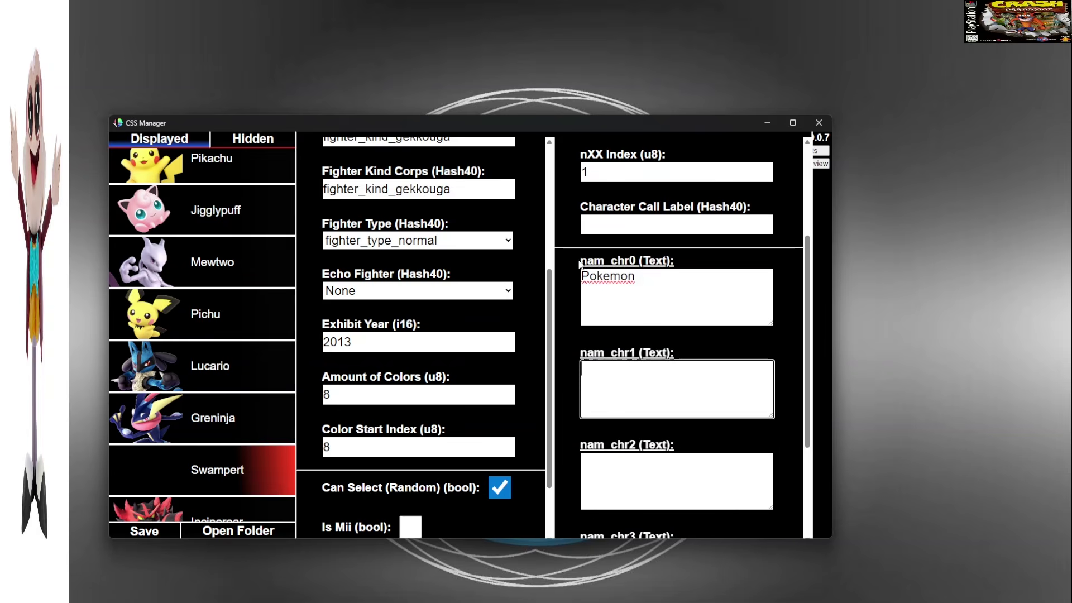
drag(580, 263, 587, 263)
scroll(587, 268, up, 3)
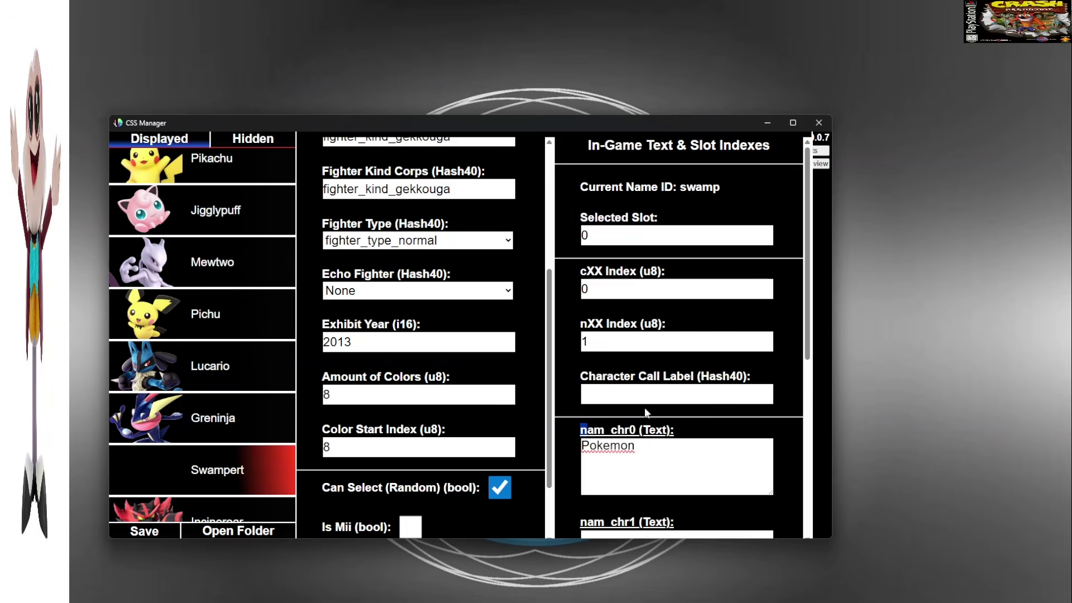
mouse_move(661, 450)
click(770, 346)
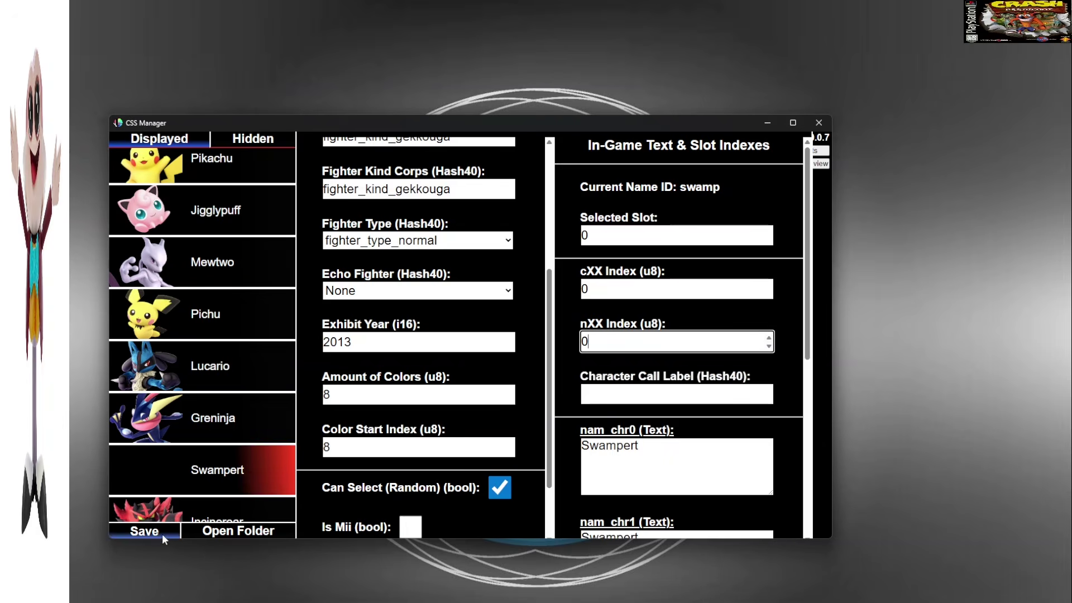
Open the CSS Manager folder from the program and close CSS Manager
click(215, 532)
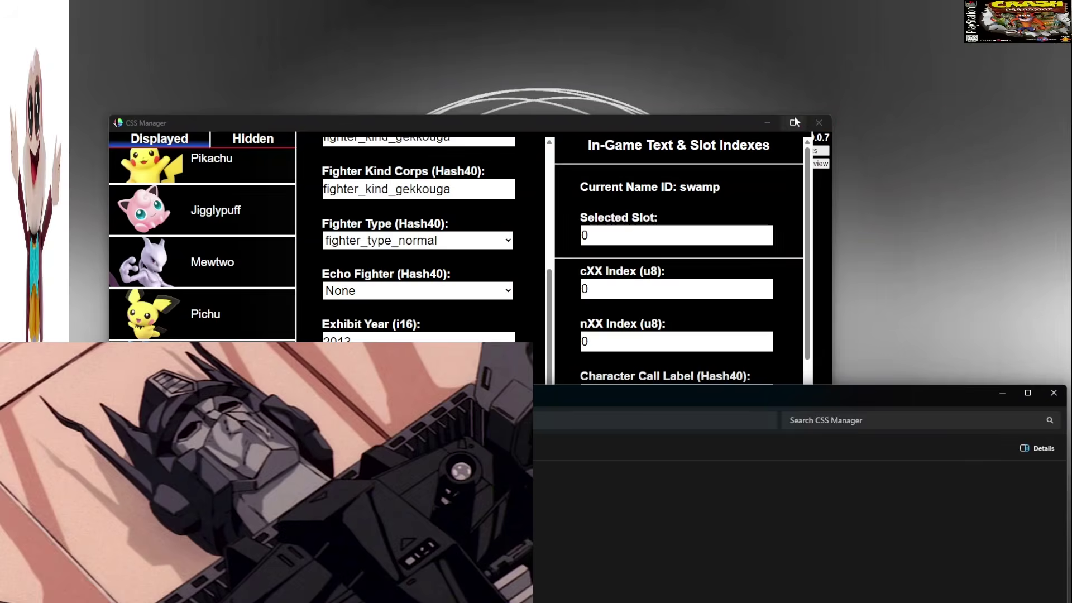
click(775, 126)
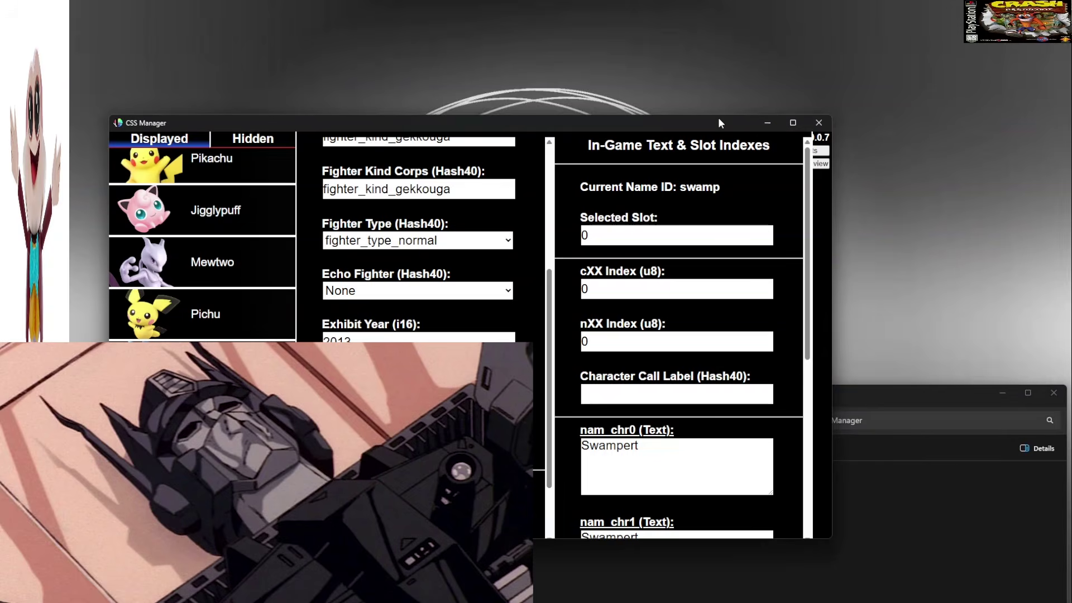
click(818, 123)
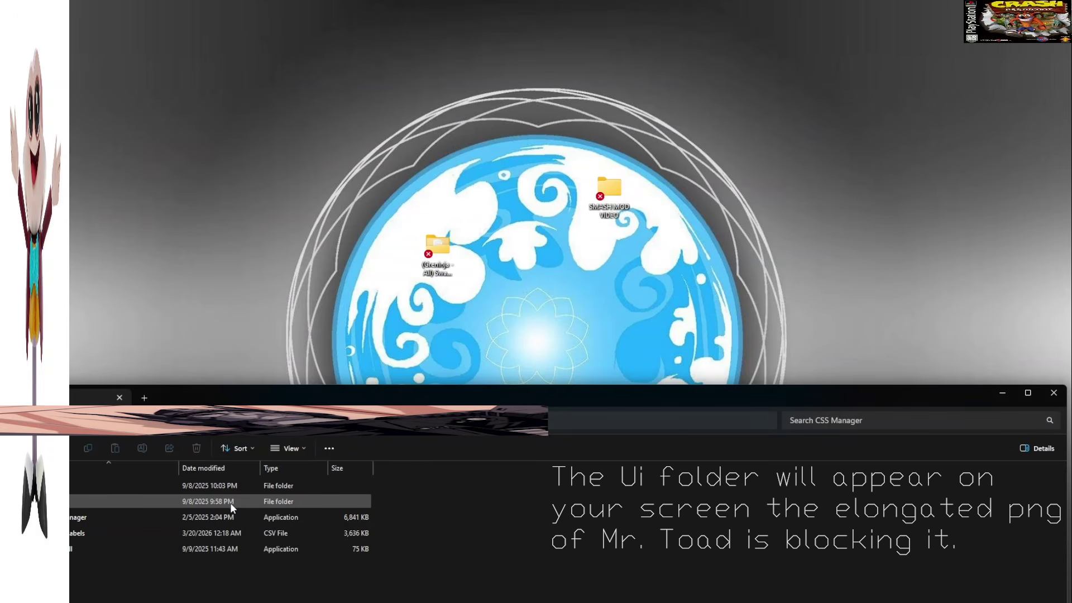
Copy the ui folder from the CSS Manager folder and create a desktop folder named Layout
right_click(90, 504)
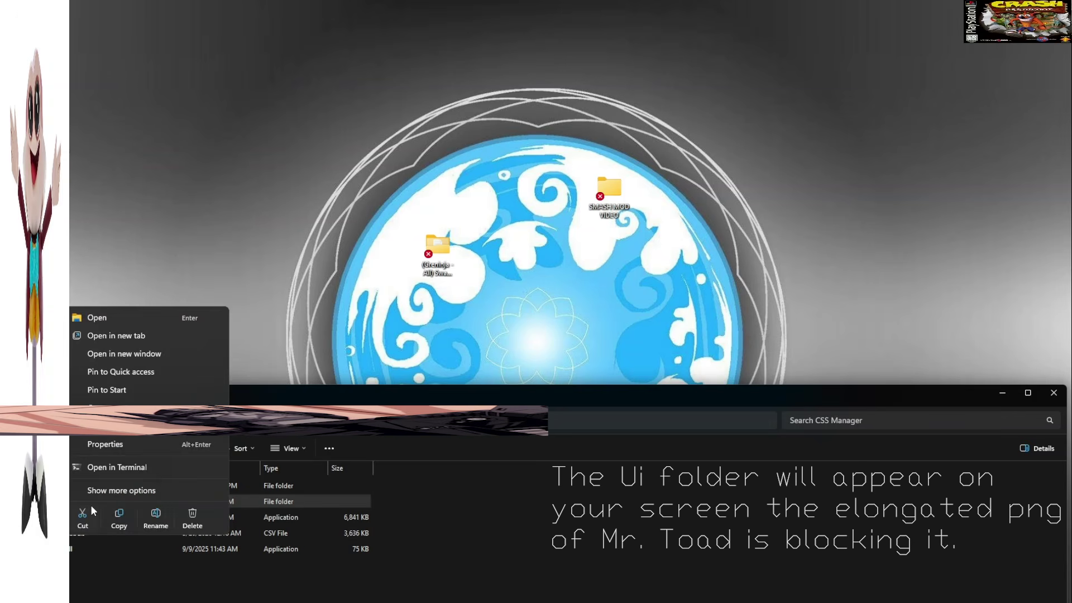
click(116, 514)
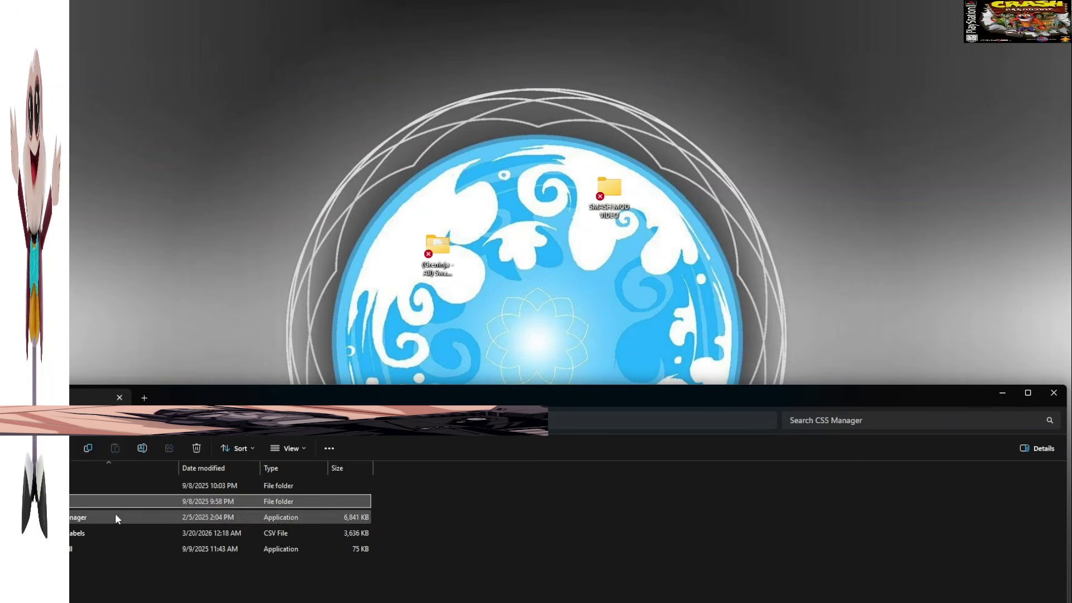
right_click(545, 267)
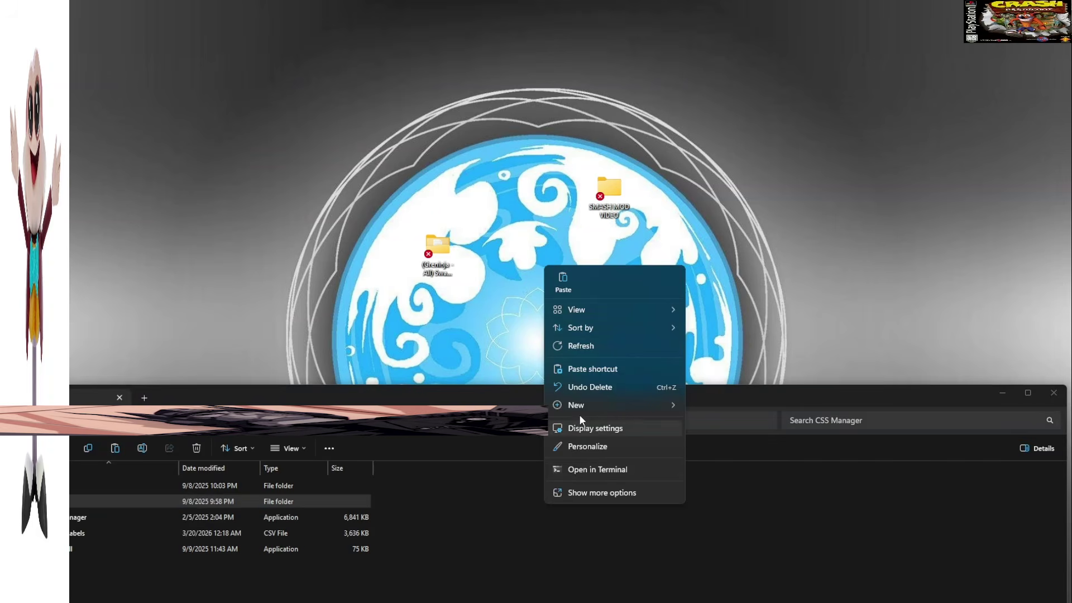
mouse_move(621, 405)
click(718, 407)
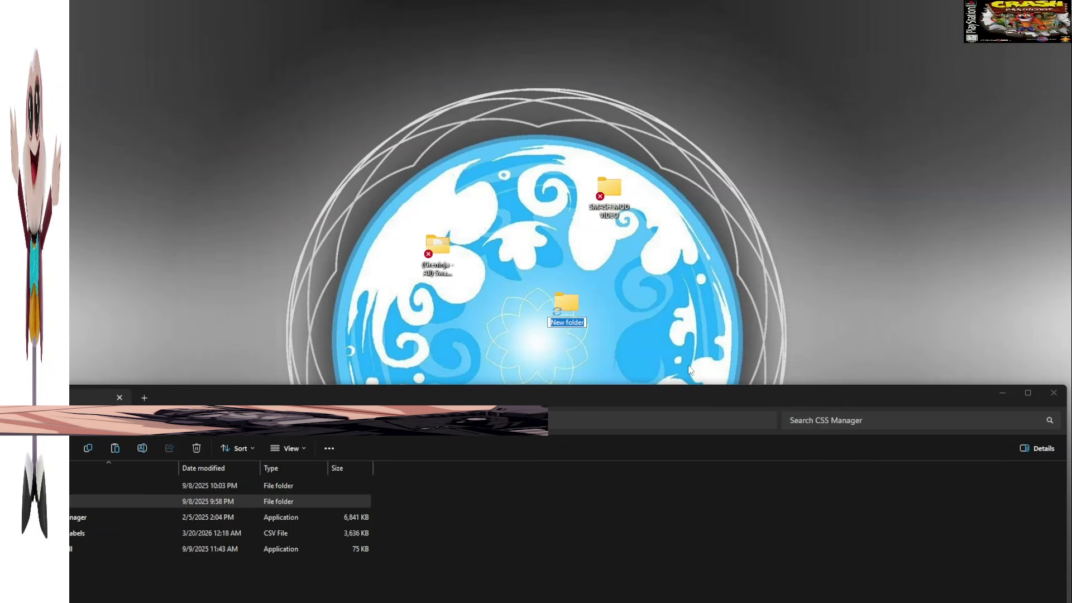
text(Layout)
key(Return)
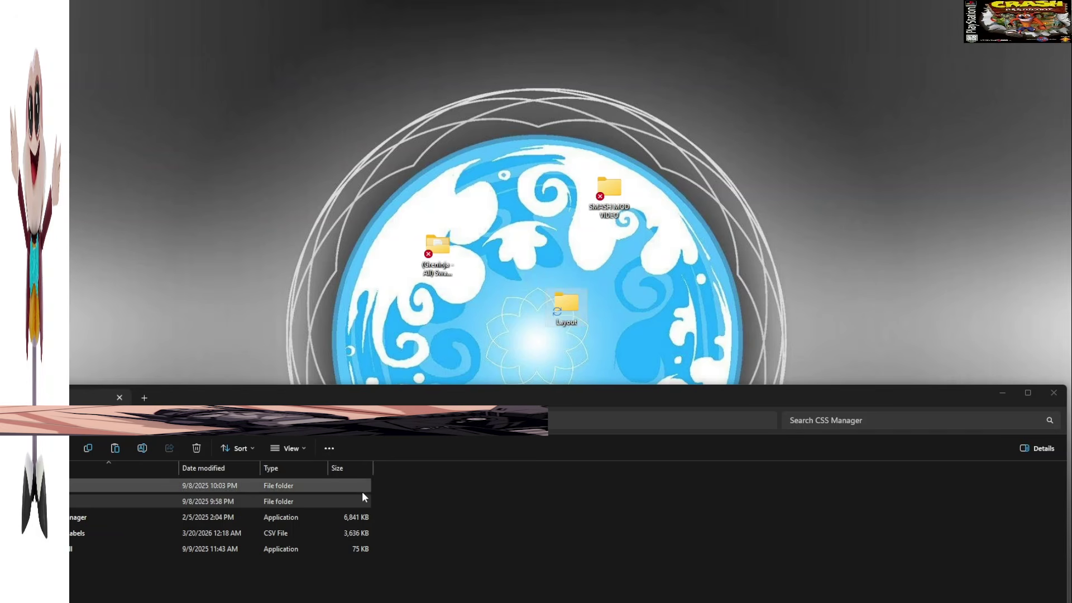
Paste the copied ui folder into the Layout folder and close its window
double_click(566, 302)
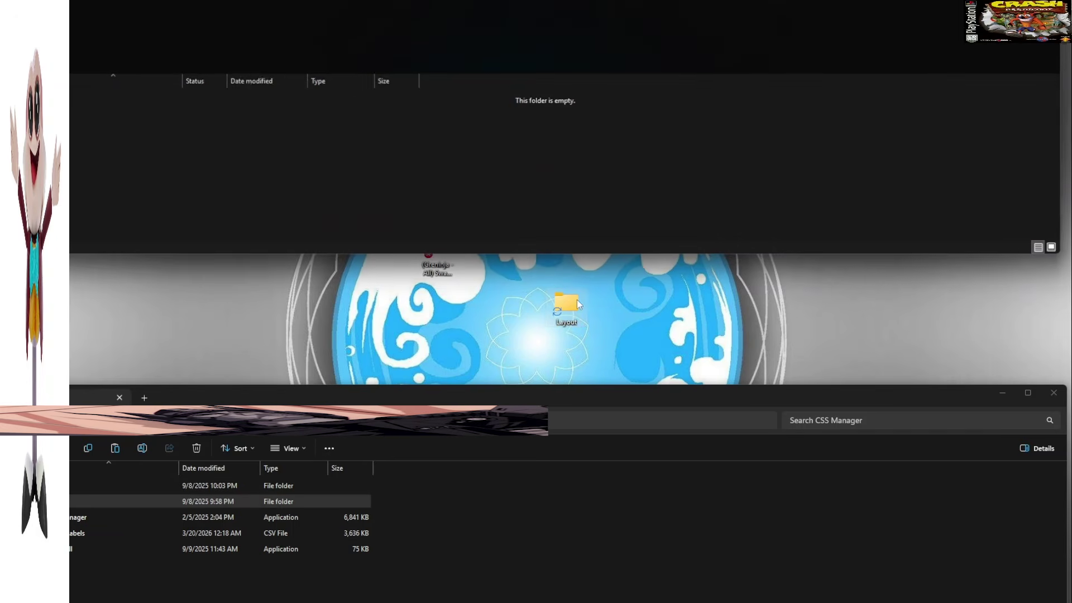
right_click(449, 153)
click(462, 166)
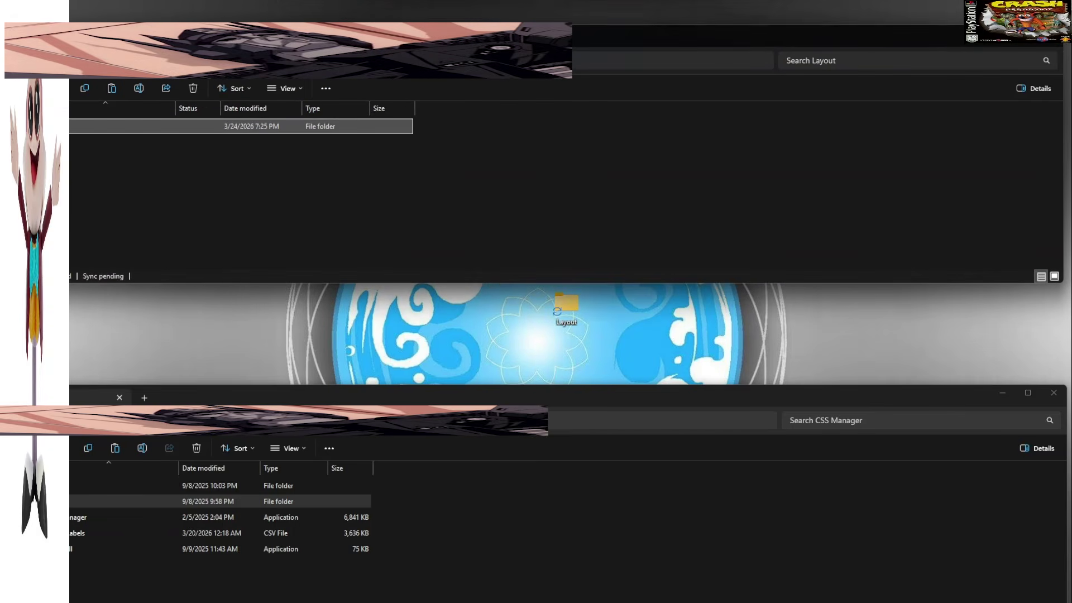
click(1053, 8)
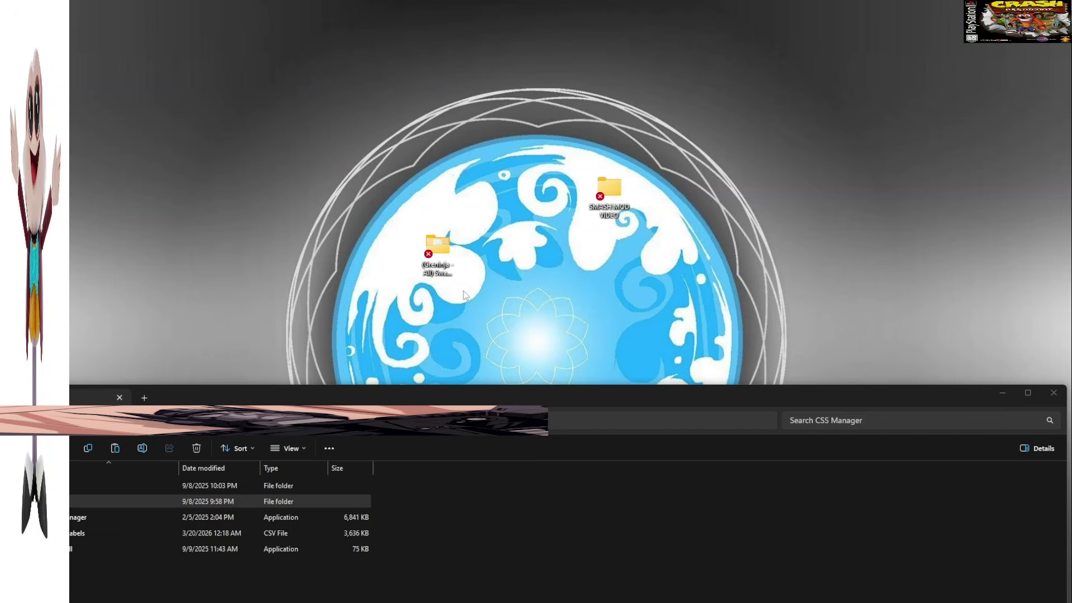
Look into the (Greninja - All) Swampert mod folder, close it and move the folder into SMASH MOD VIDEO
double_click(448, 258)
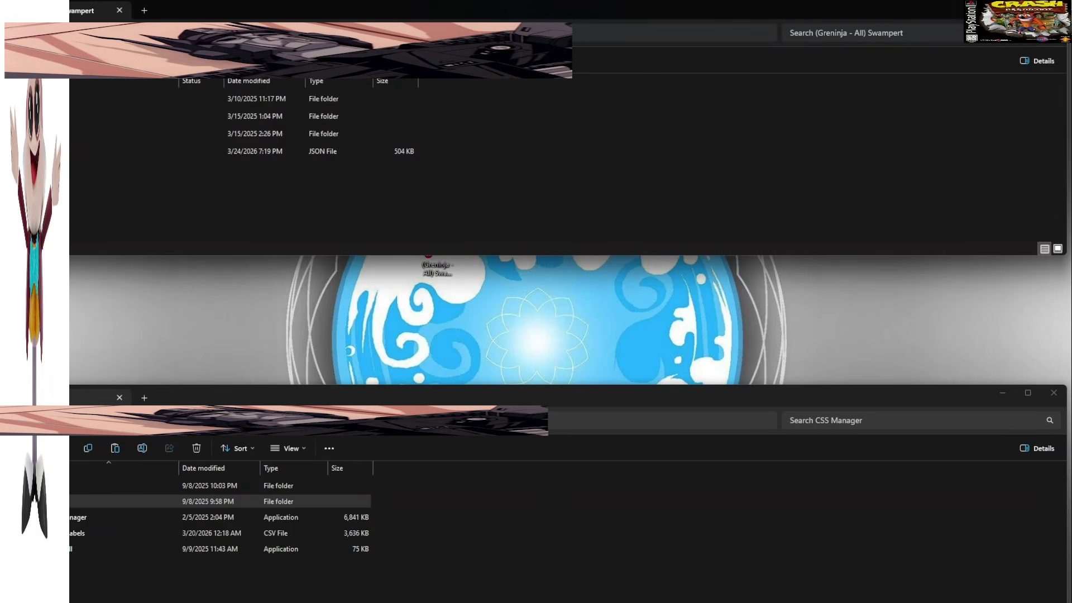
key(ctrl+w)
drag(437, 246, 617, 197)
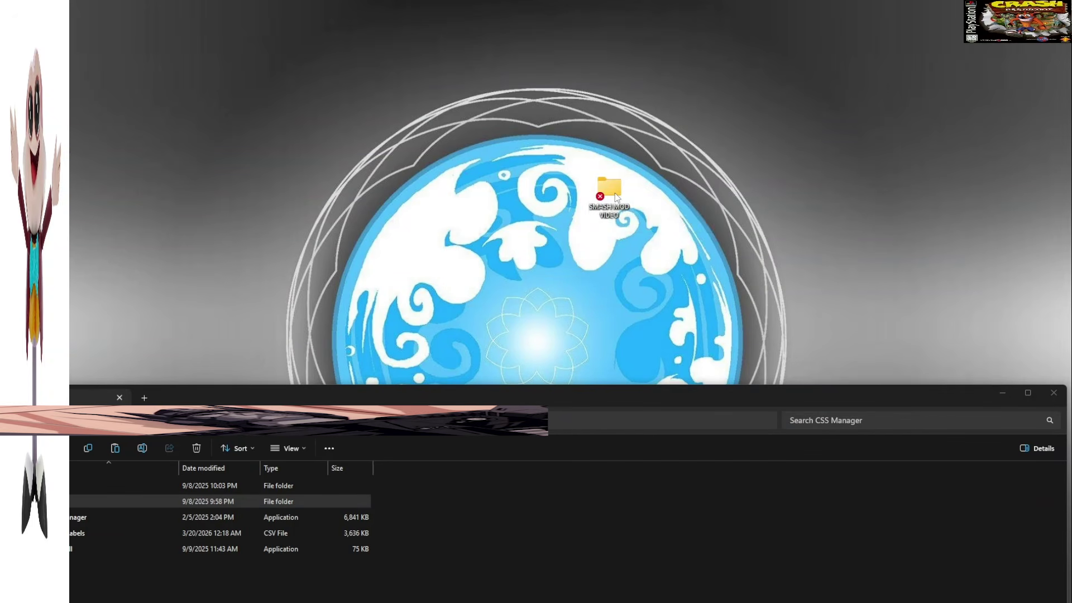